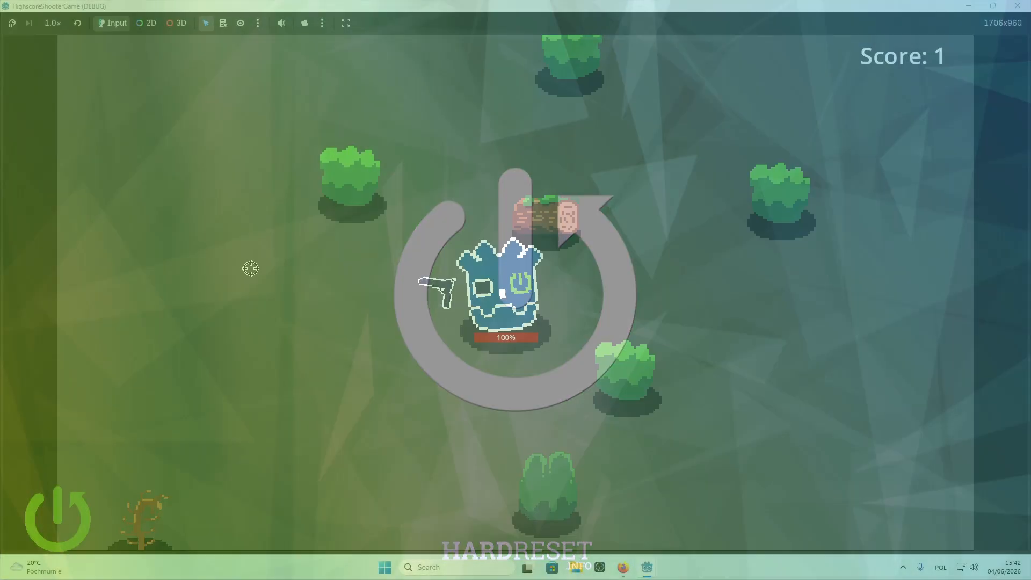
# Step: Playtest the running shooter game by moving the player around the plants and shooting the approaching enemies
pyautogui.press('d')
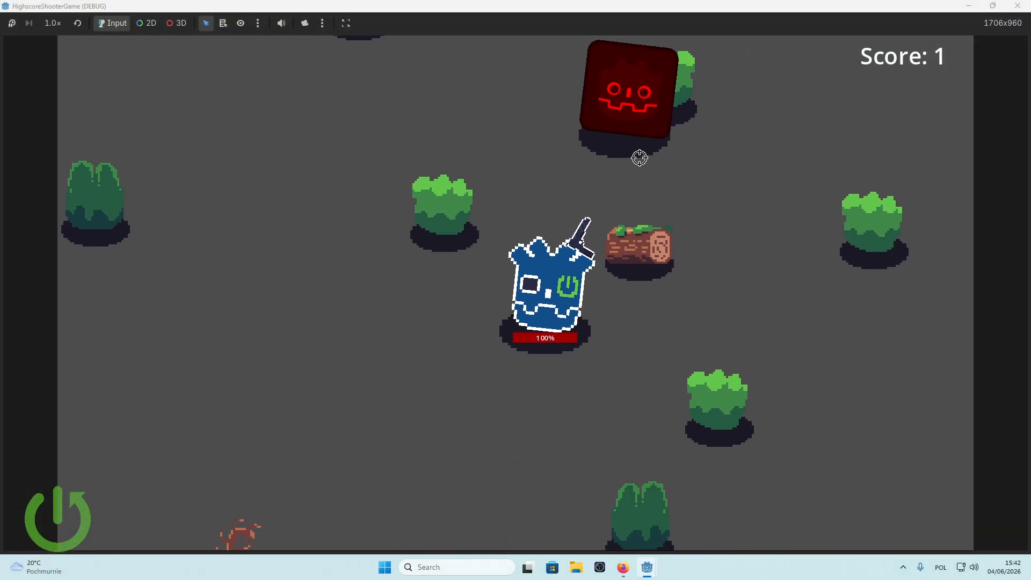
pyautogui.press('a')
pyautogui.press('w')
pyautogui.click(665, 258)
pyautogui.click(707, 293)
pyautogui.press('s')
pyautogui.press('d')
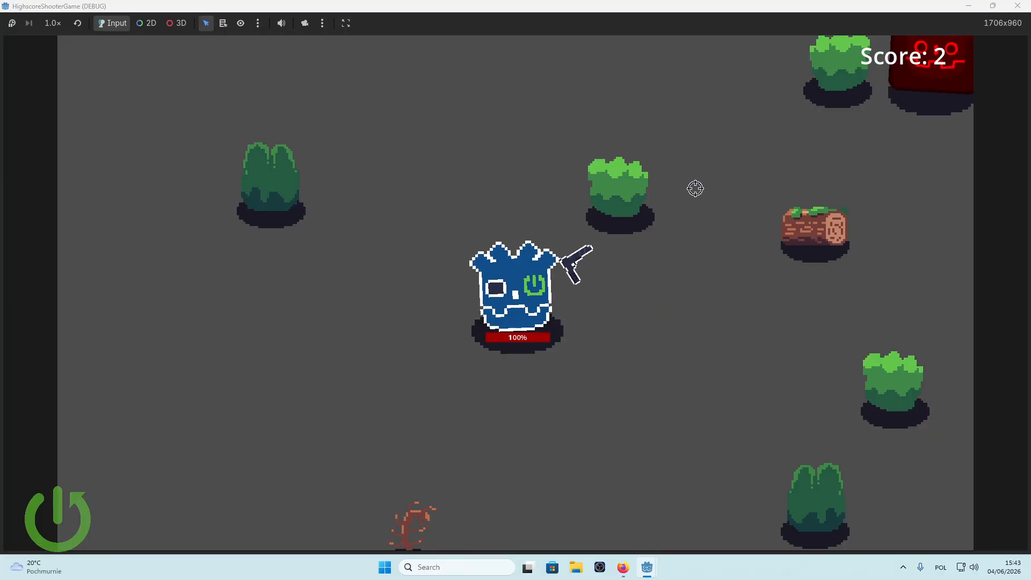
pyautogui.press('d')
pyautogui.press('s')
pyautogui.press('a')
pyautogui.click(758, 145)
pyautogui.click(762, 133)
pyautogui.press('a')
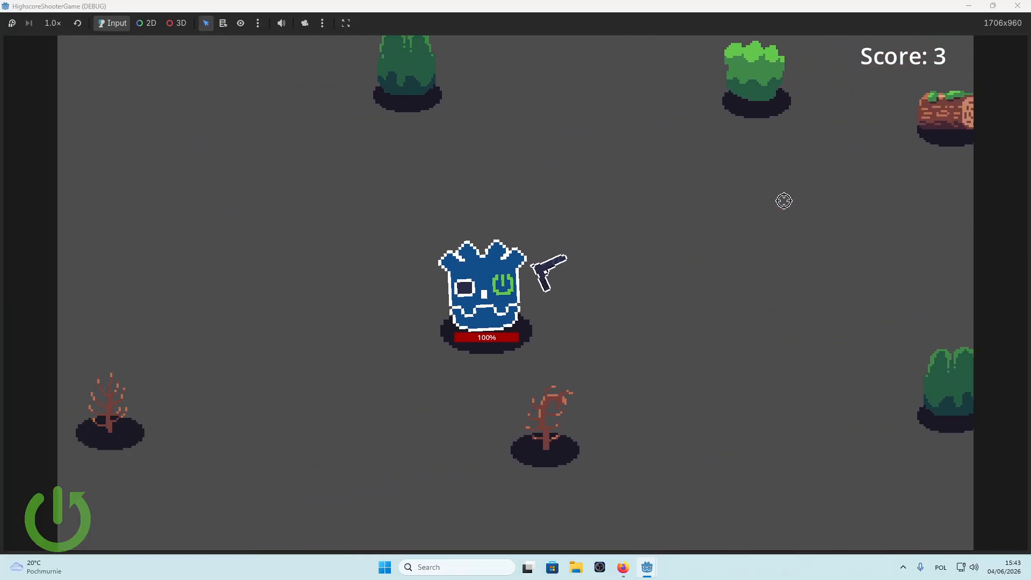
pyautogui.press('w')
pyautogui.press('d')
pyautogui.press('d')
pyautogui.press('d')
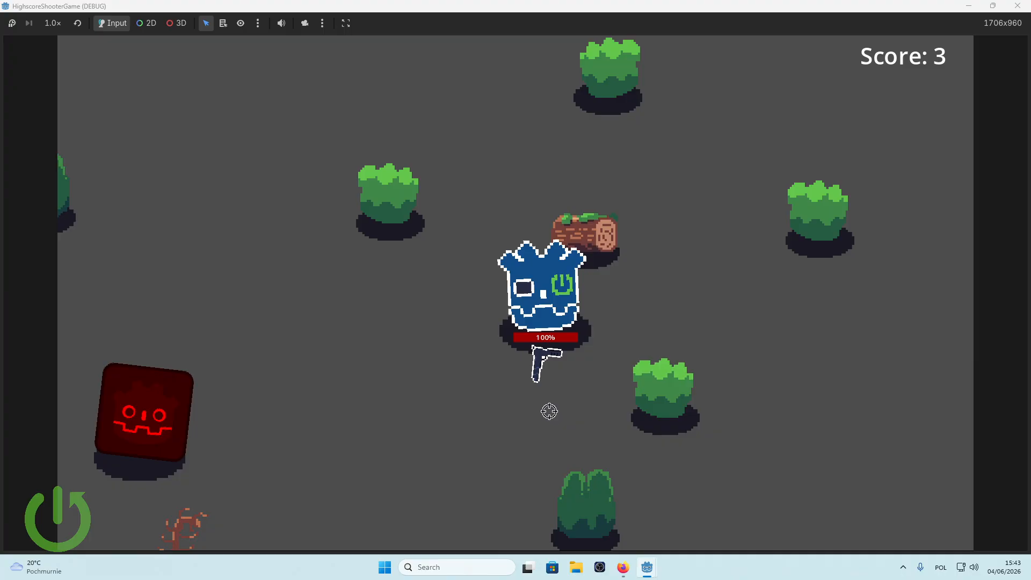
pyautogui.press('d')
pyautogui.press('s')
pyautogui.click(231, 323)
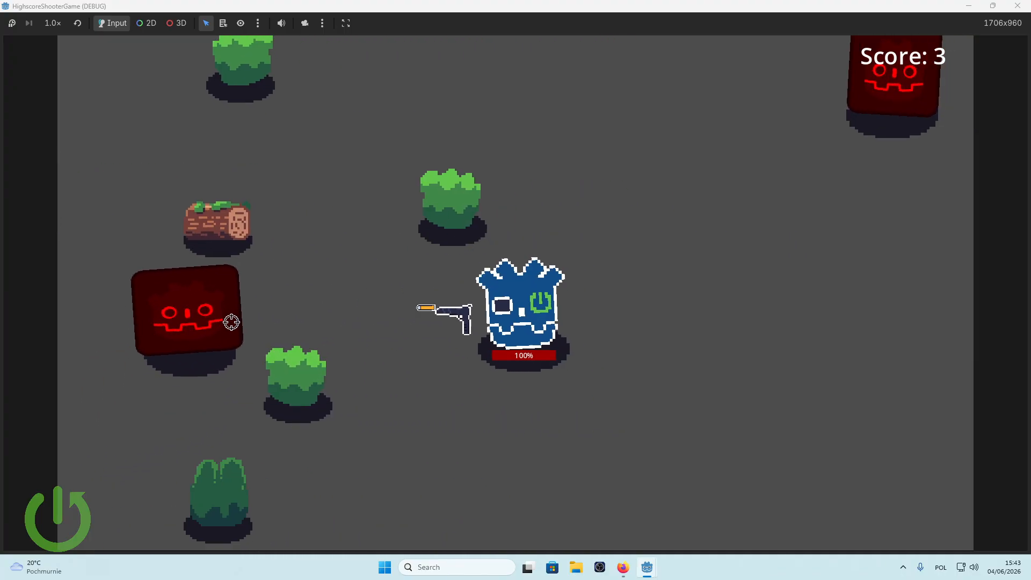
pyautogui.press('a')
pyautogui.press('d')
pyautogui.press('a')
pyautogui.press('s')
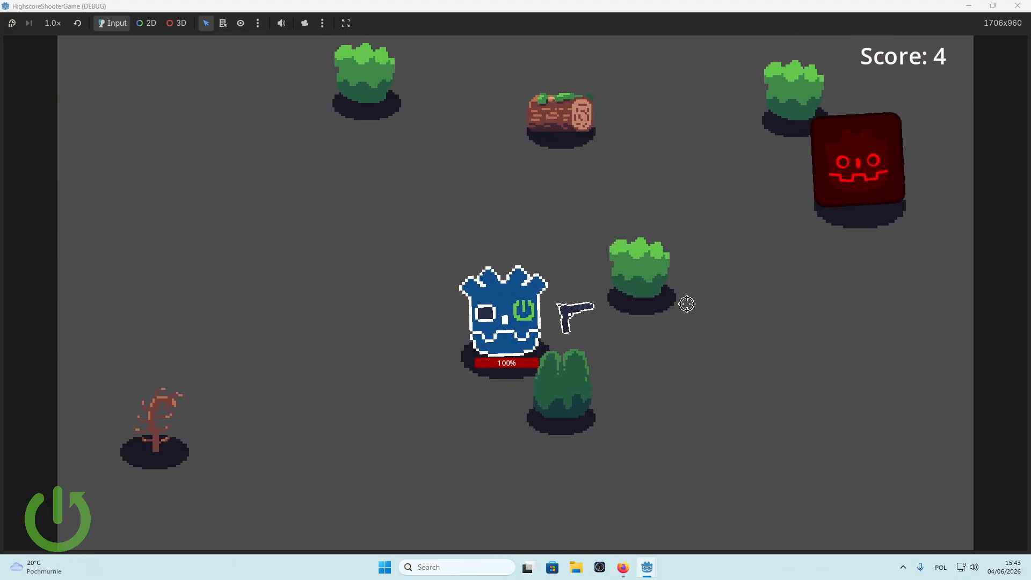
pyautogui.press('d')
pyautogui.press('a')
pyautogui.press('w')
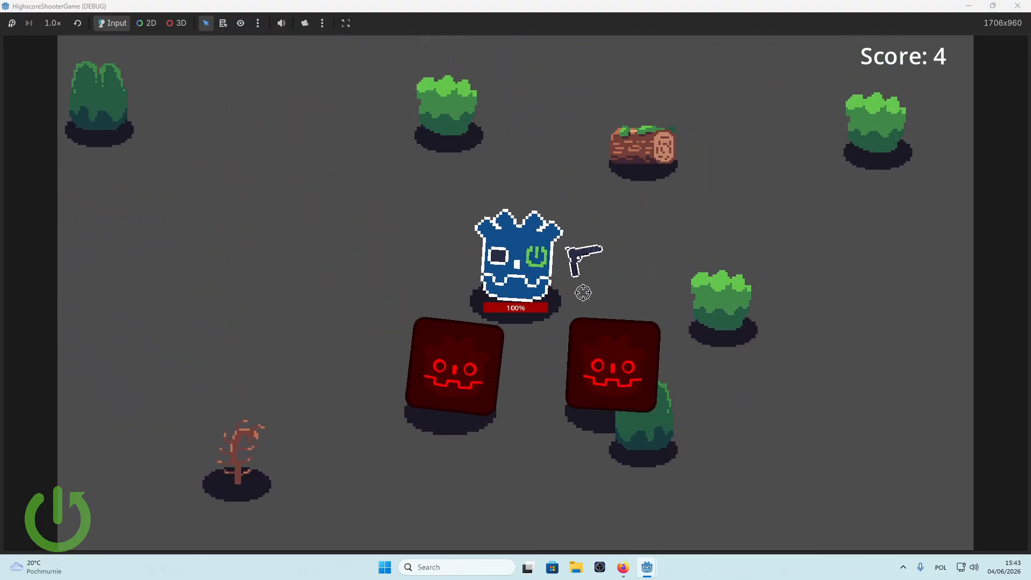
pyautogui.press('d')
pyautogui.click(363, 405)
pyautogui.click(278, 379)
pyautogui.press('s')
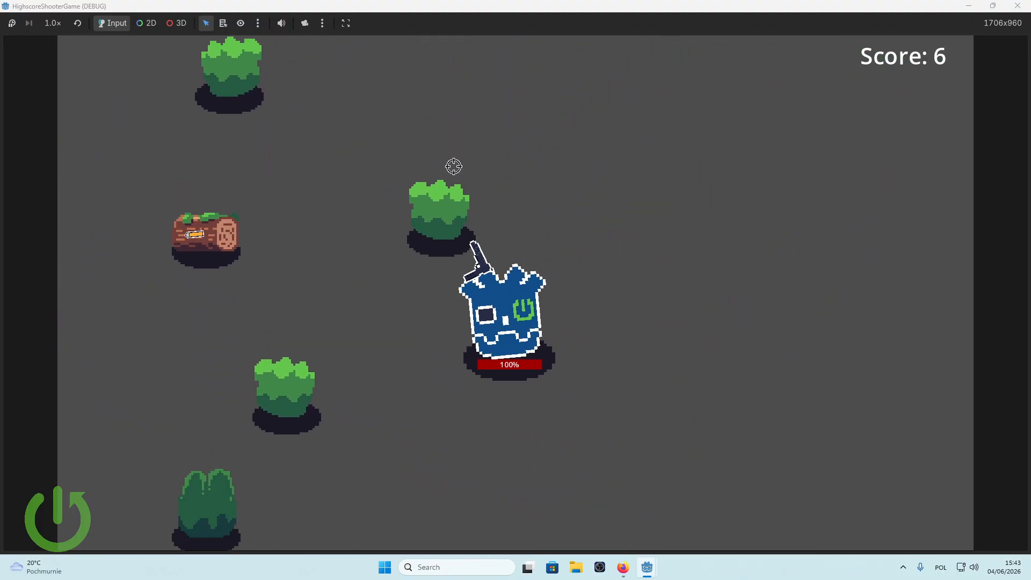
# Step: Keep moving the player near the enemies until it dies, and stop the running game
pyautogui.press('a')
pyautogui.press('a')
pyautogui.press('s')
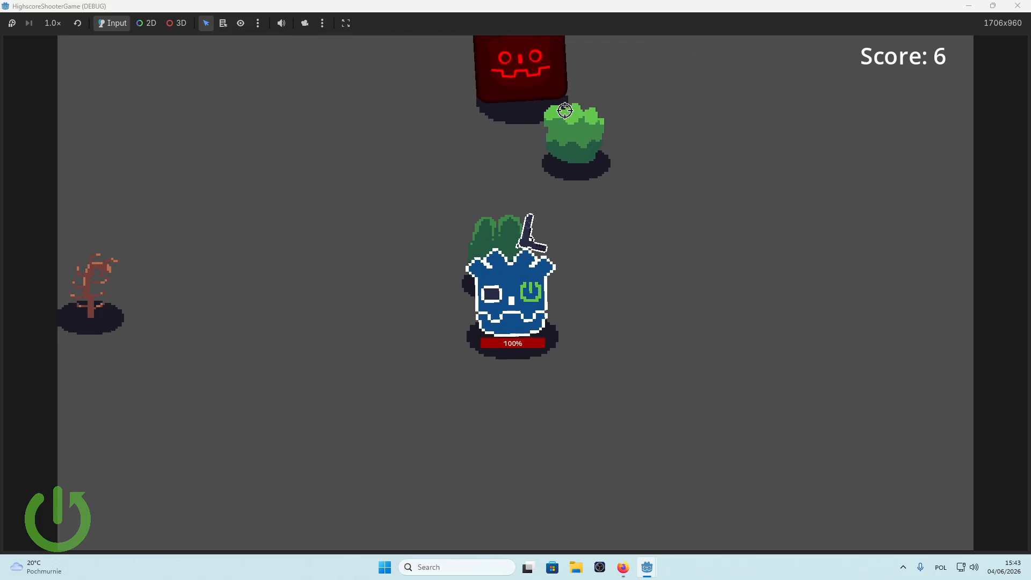
pyautogui.press('w')
pyautogui.press('s')
pyautogui.press('a')
pyautogui.press('a')
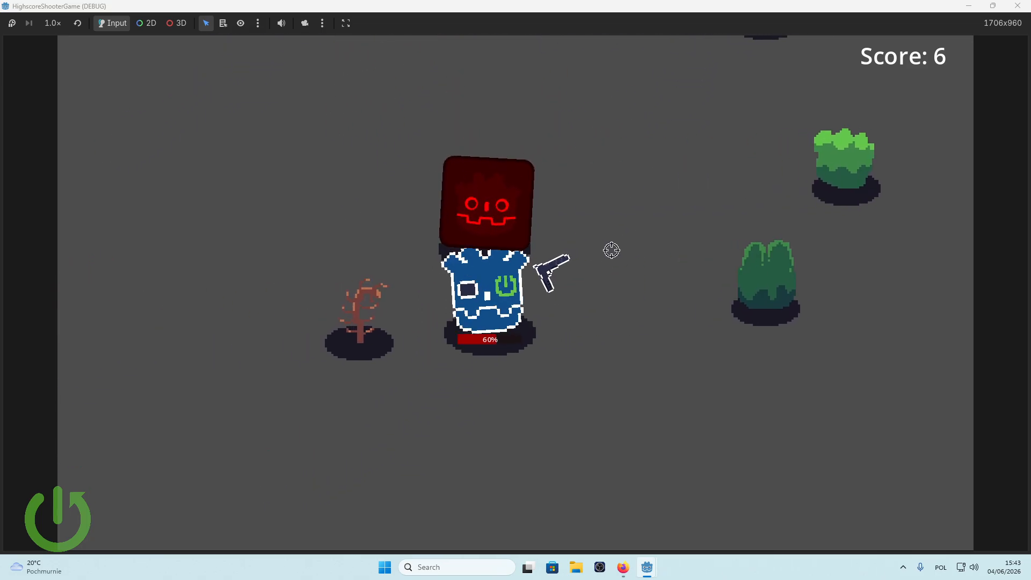
pyautogui.press('d')
pyautogui.press('a')
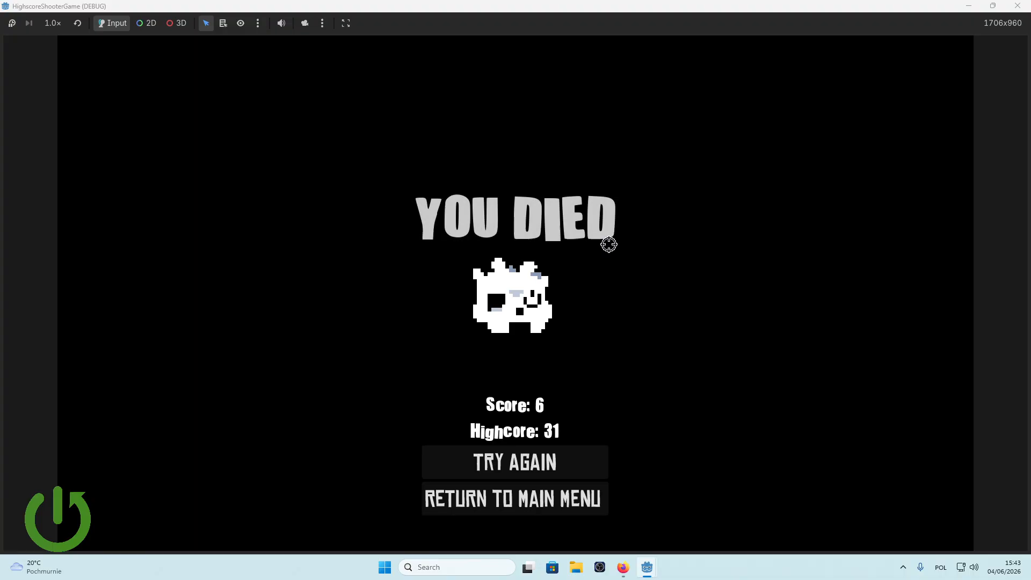
pyautogui.press('F8')
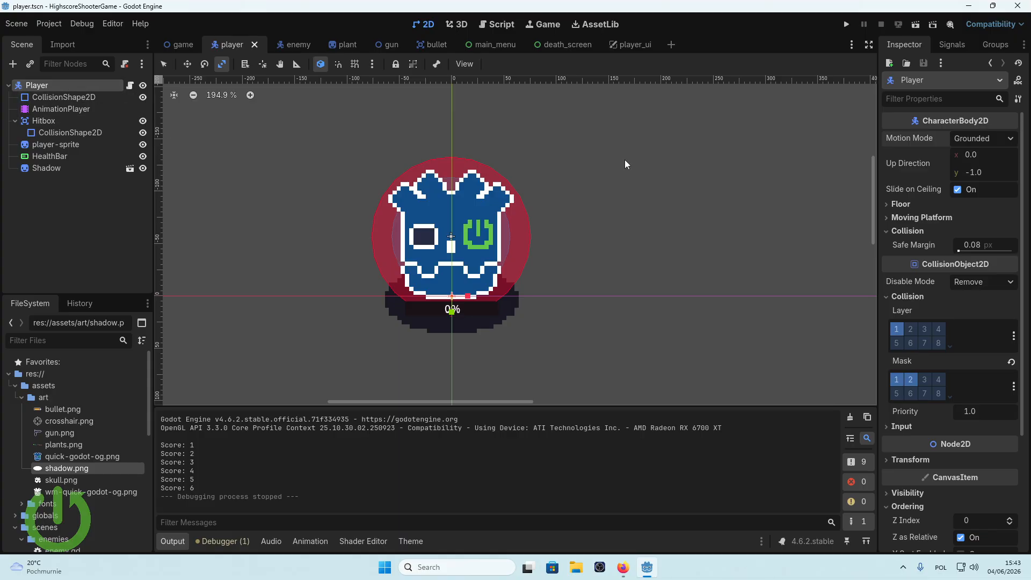
# Step: Set the Player node's motion mode to Floating and save the player scene
pyautogui.moveTo(943, 125)
pyautogui.moveTo(913, 143)
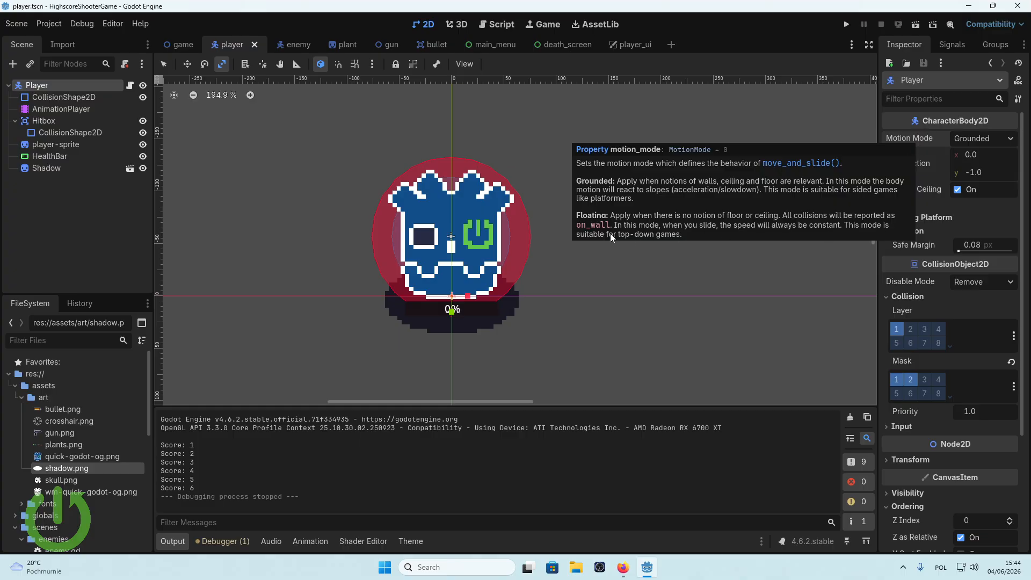
pyautogui.click(980, 141)
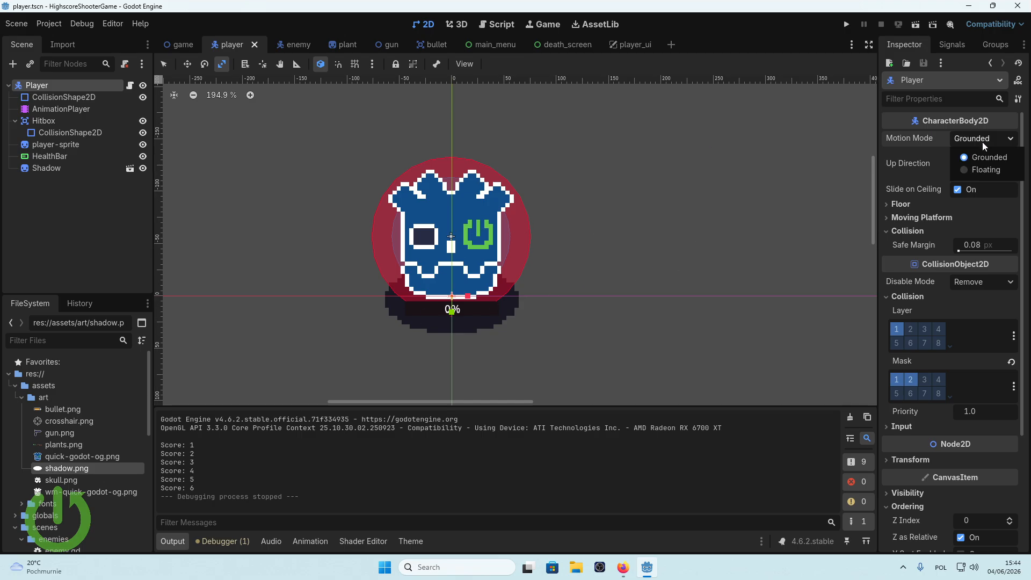
pyautogui.click(980, 170)
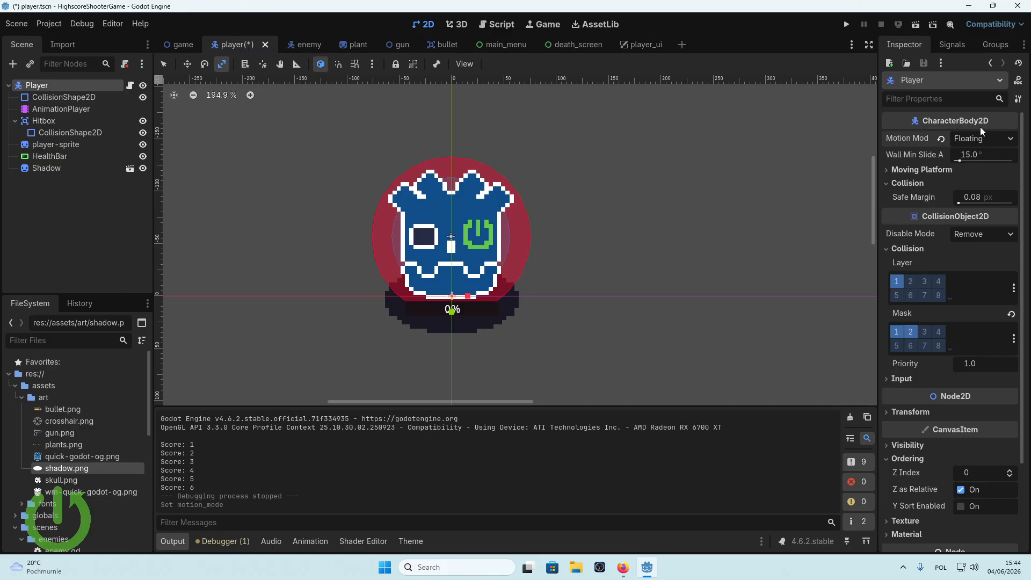
pyautogui.hotkey('ctrl', 's')
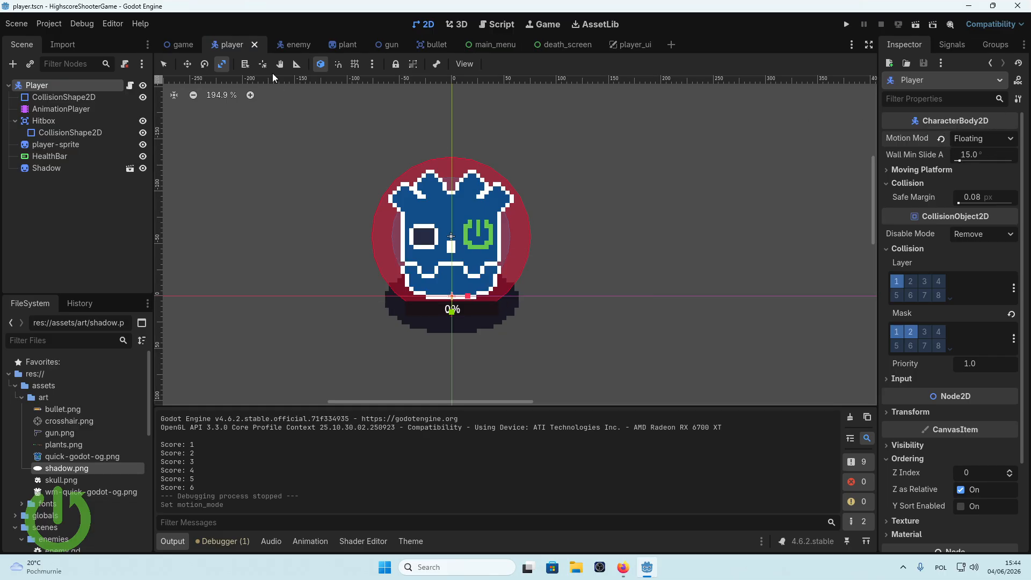
# Step: Set the Enemy node's motion mode to Floating in the enemy scene
pyautogui.click(293, 45)
pyautogui.scroll(2, 961, 164)
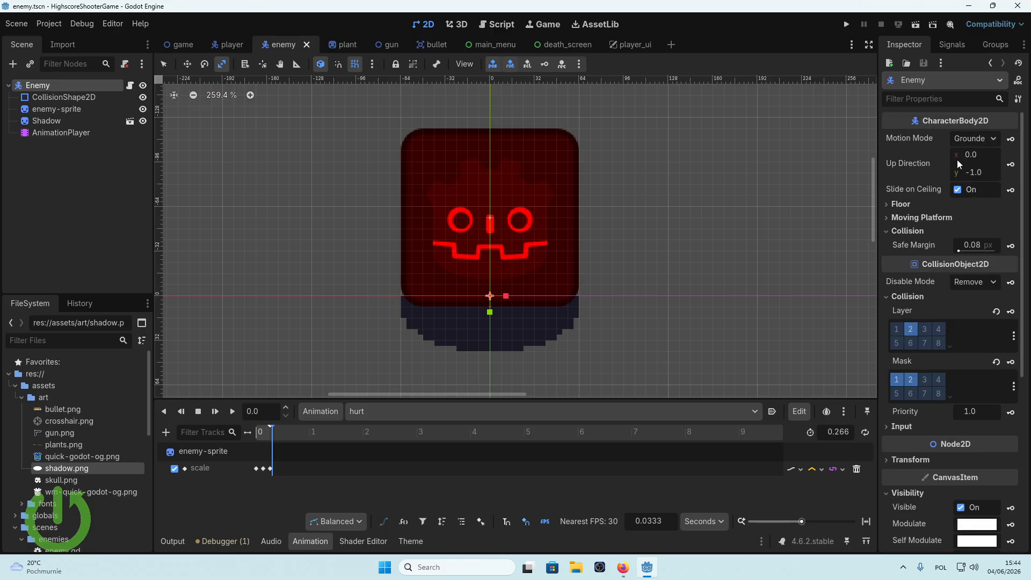
pyautogui.click(973, 140)
pyautogui.click(981, 171)
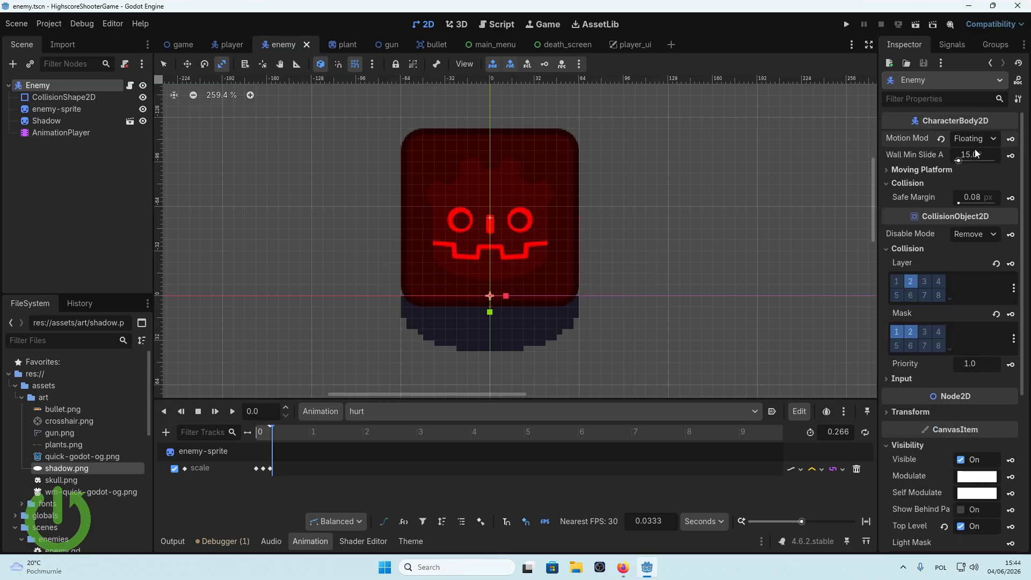
# Step: Run the project, start a new game and move the player around in contact with enemies to test the collisions
pyautogui.press('F5')
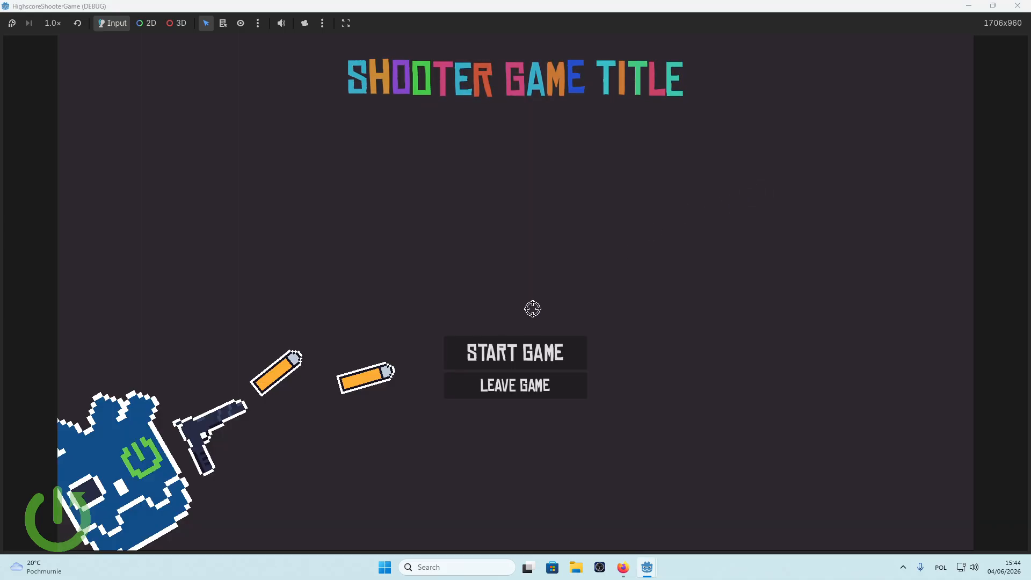
pyautogui.click(537, 350)
pyautogui.press('a')
pyautogui.press('s')
pyautogui.press('d')
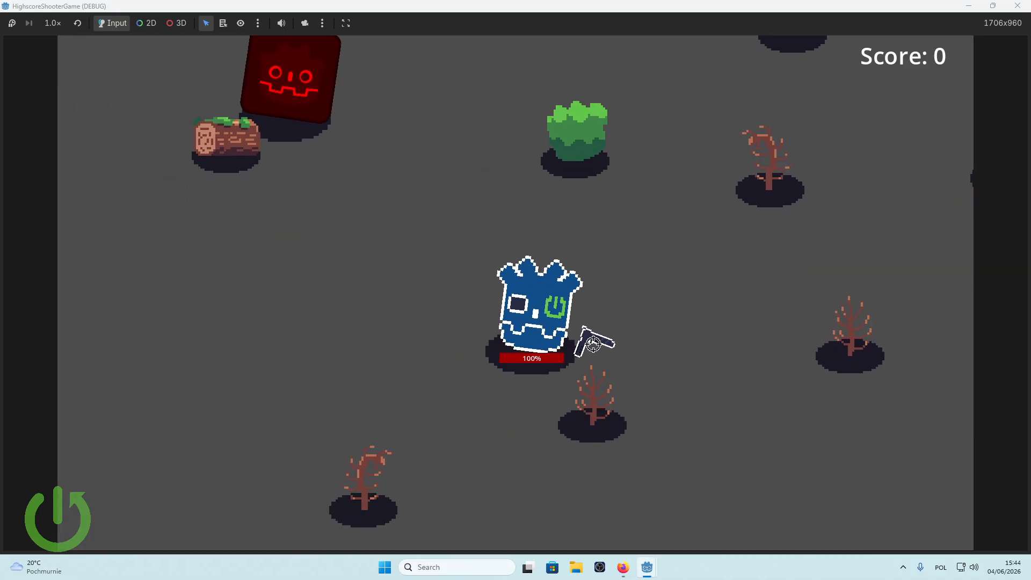
pyautogui.press('a')
pyautogui.press('w')
pyautogui.press('d')
pyautogui.press('s')
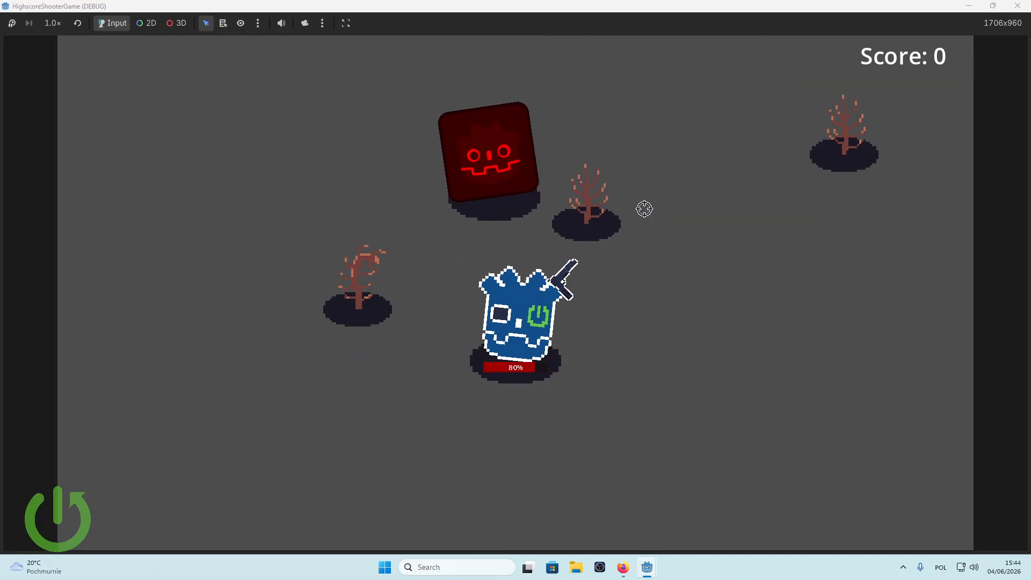
pyautogui.press('d')
pyautogui.press('w')
pyautogui.press('s')
pyautogui.press('a')
pyautogui.press('w')
pyautogui.press('s')
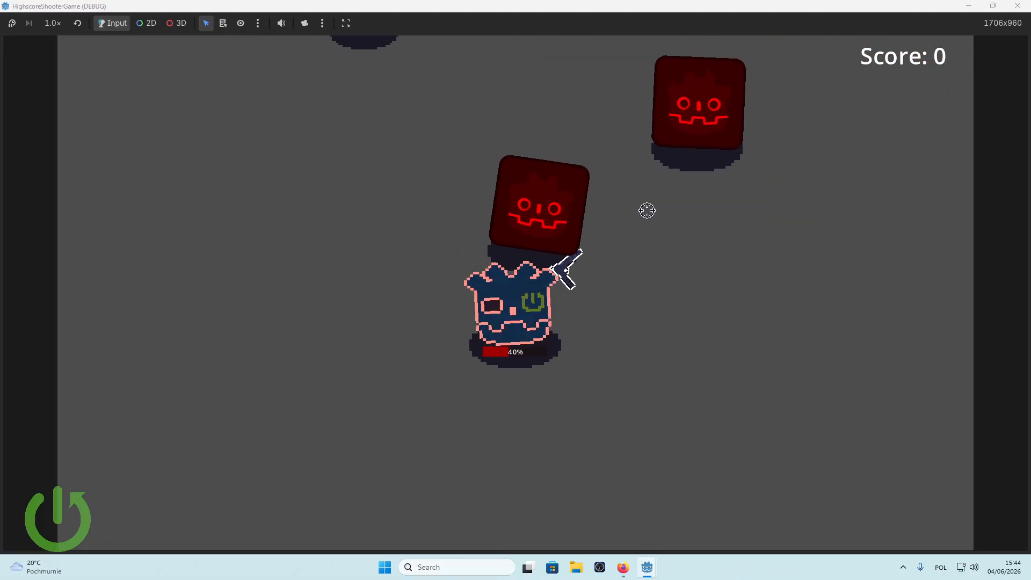
pyautogui.press('a')
pyautogui.press('w')
pyautogui.press('d')
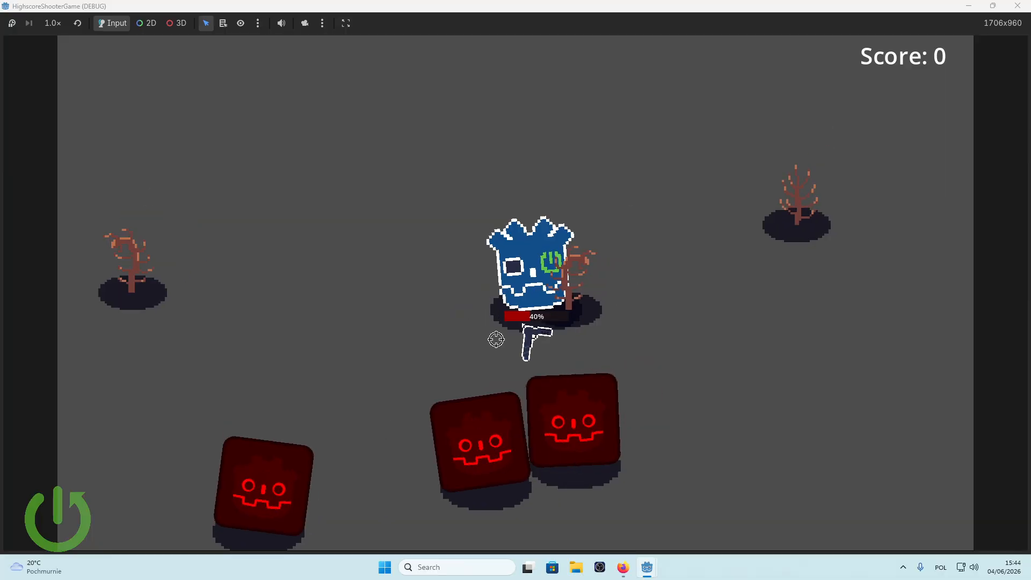
# Step: Test shooting the enemies while moving between the plants, and close the game window
pyautogui.click(356, 451)
pyautogui.click(220, 406)
pyautogui.click(154, 403)
pyautogui.press('a')
pyautogui.press('w')
pyautogui.click(174, 435)
pyautogui.click(189, 453)
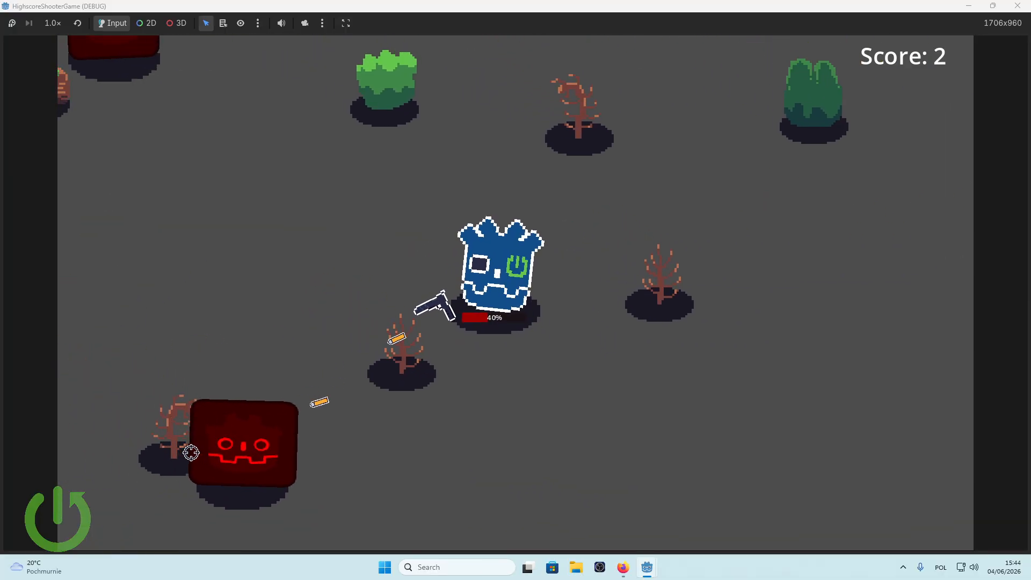
pyautogui.press('d')
pyautogui.click(249, 228)
pyautogui.press('s')
pyautogui.press('a')
pyautogui.press('w')
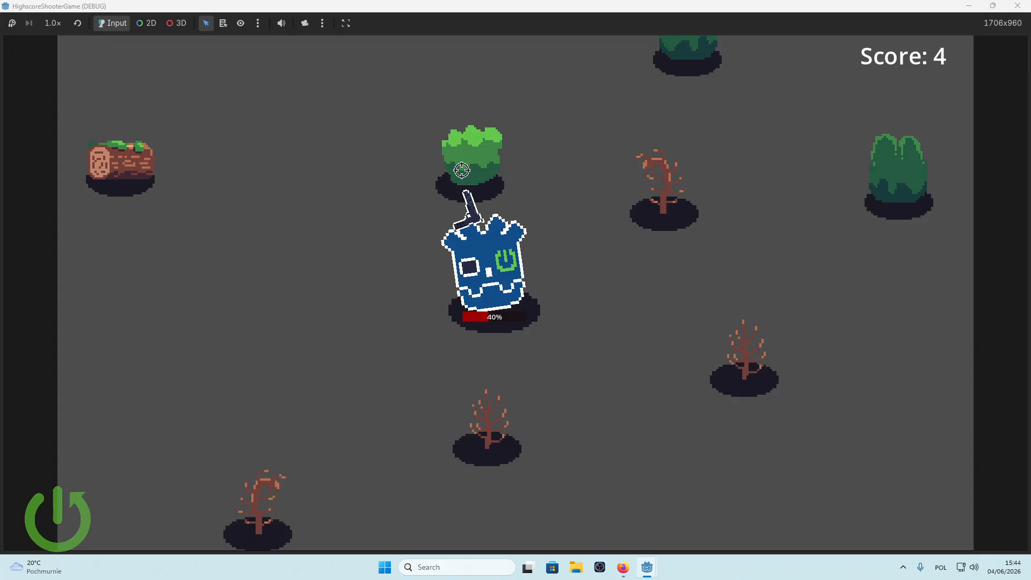
pyautogui.press('d')
pyautogui.press('s')
pyautogui.press('a')
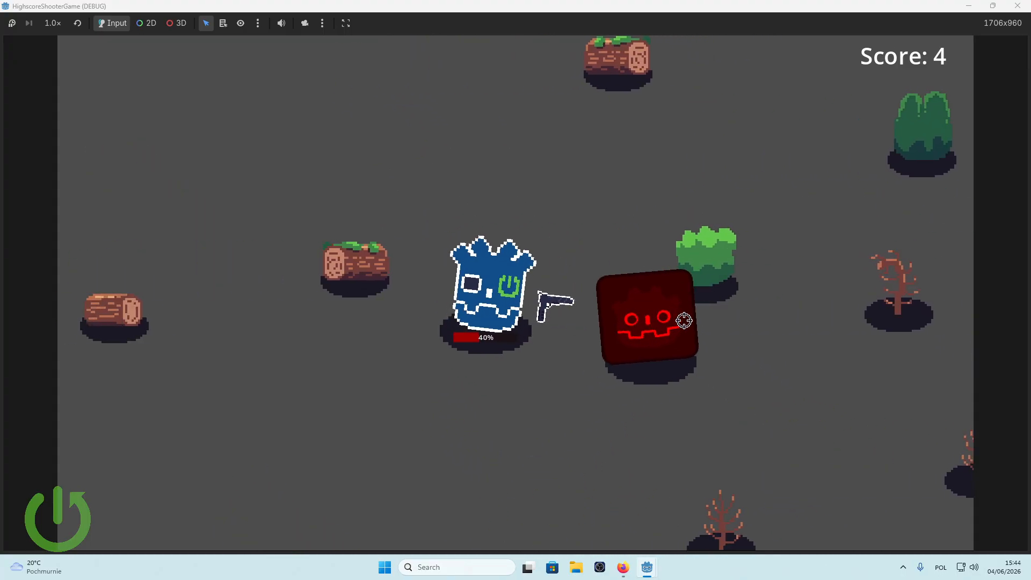
pyautogui.click(684, 319)
pyautogui.press('s')
pyautogui.click(732, 274)
pyautogui.press('d')
pyautogui.click(1018, 5)
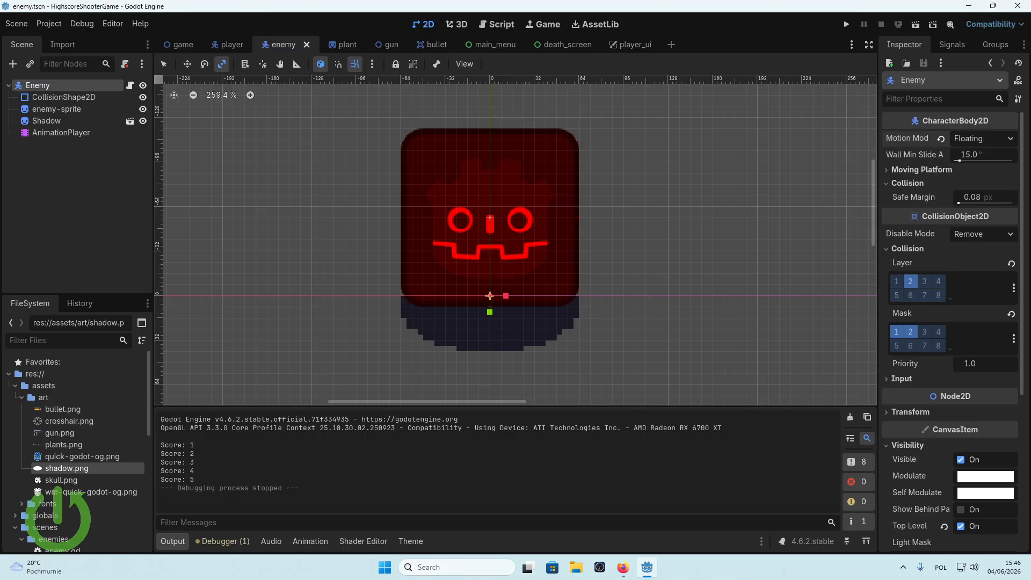
# Step: Add a Windows Desktop export preset to the project
pyautogui.click(49, 23)
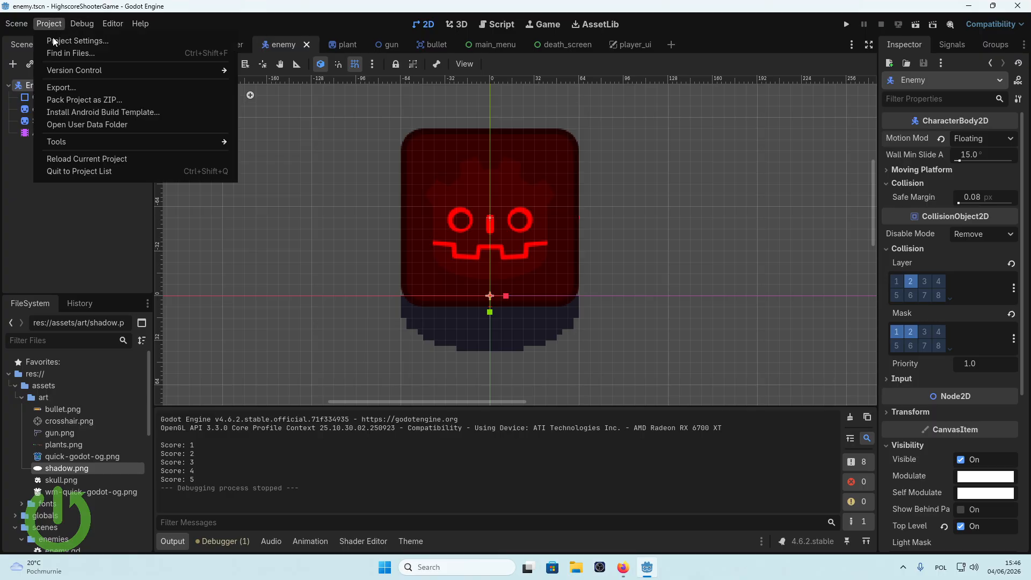
pyautogui.click(61, 88)
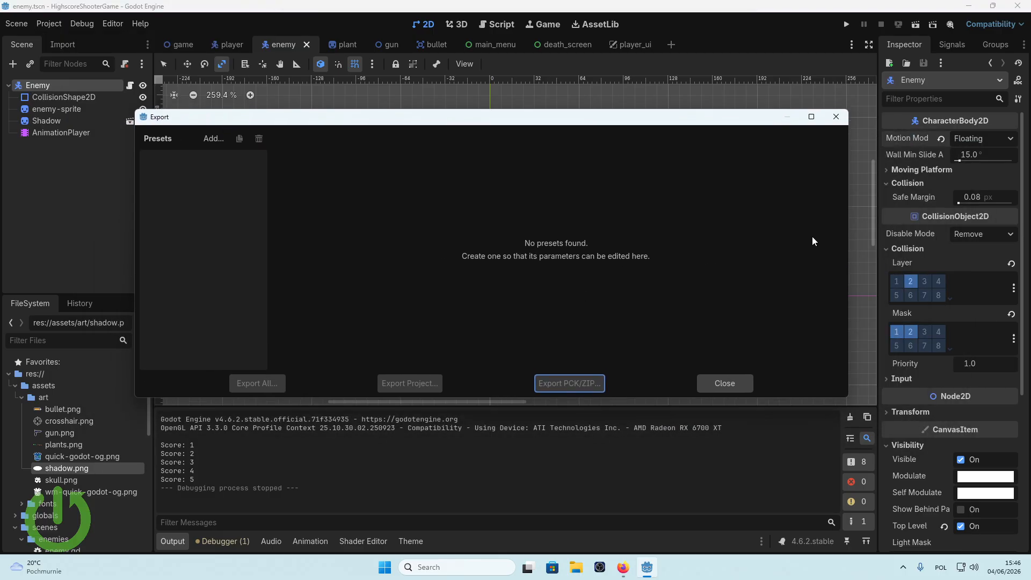
pyautogui.moveTo(847, 246); pyautogui.dragTo(584, 247)
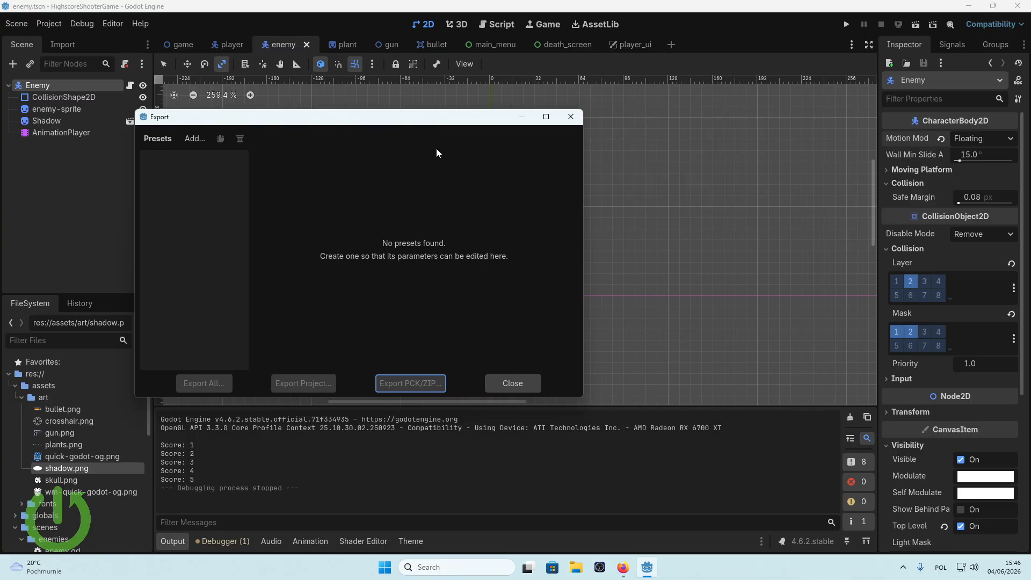
pyautogui.moveTo(410, 121); pyautogui.dragTo(594, 136)
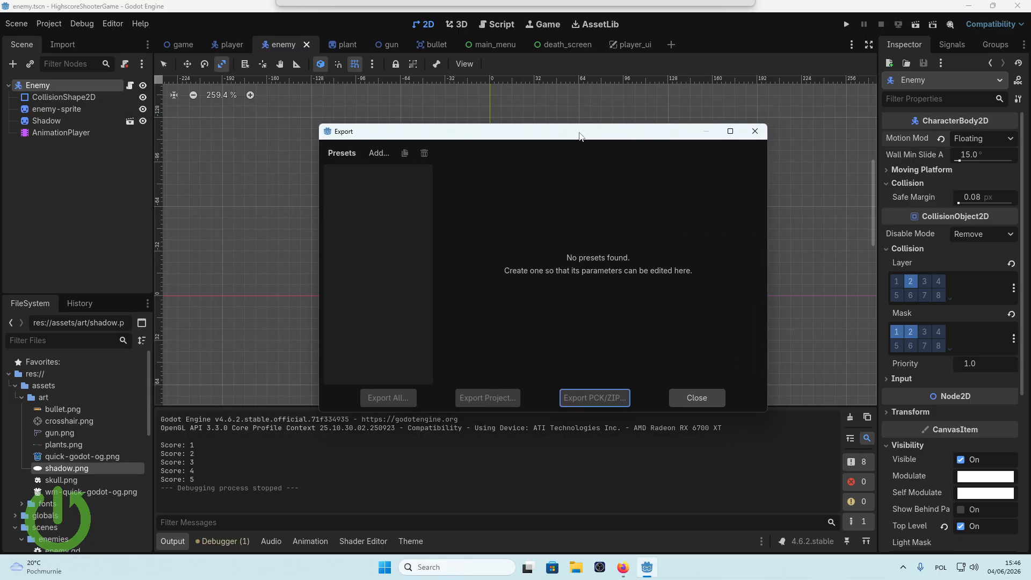
pyautogui.click(376, 156)
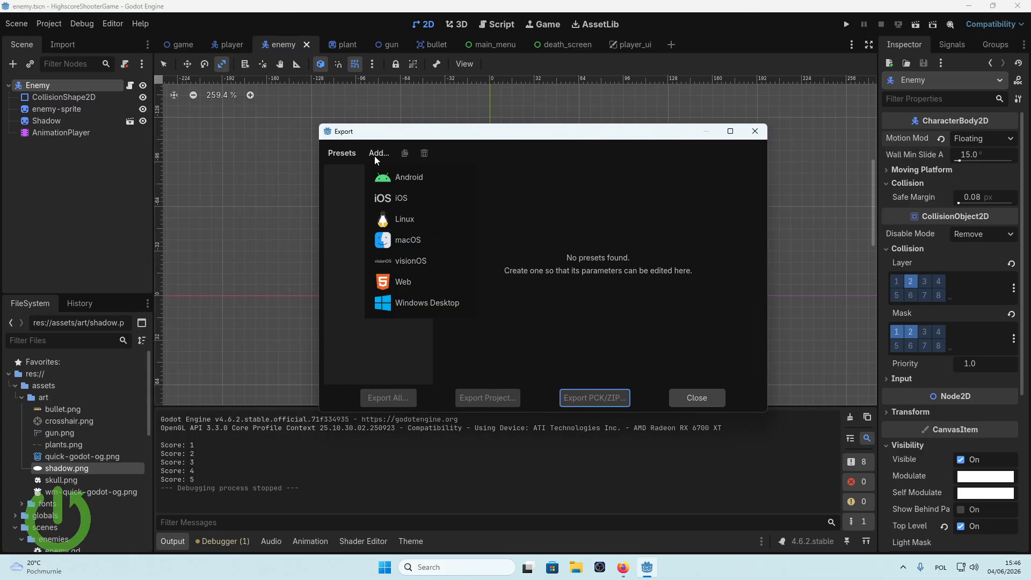
pyautogui.click(430, 310)
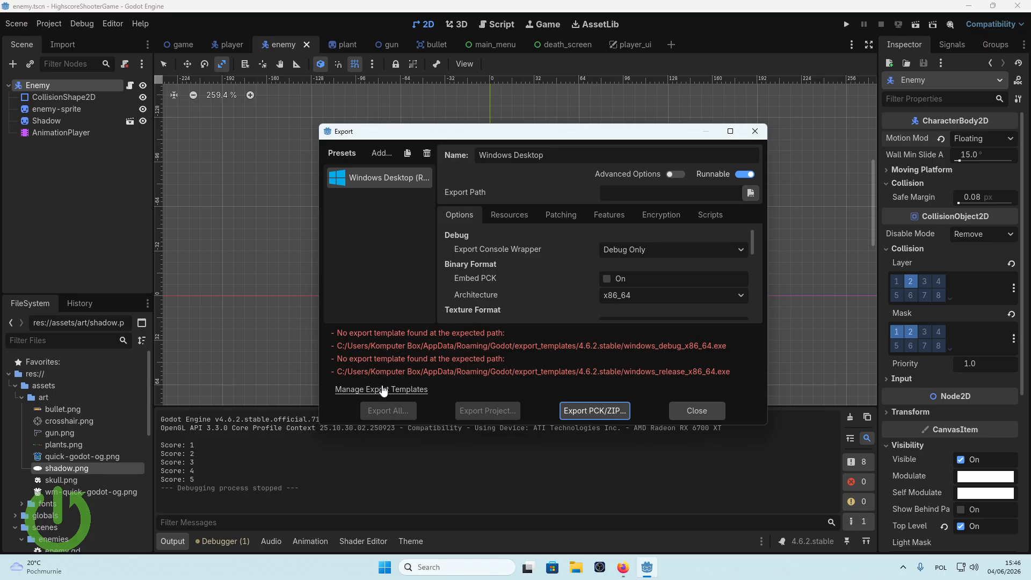
# Step: Download and install the missing 4.6.2.stable export templates from the best available mirror
pyautogui.click(376, 390)
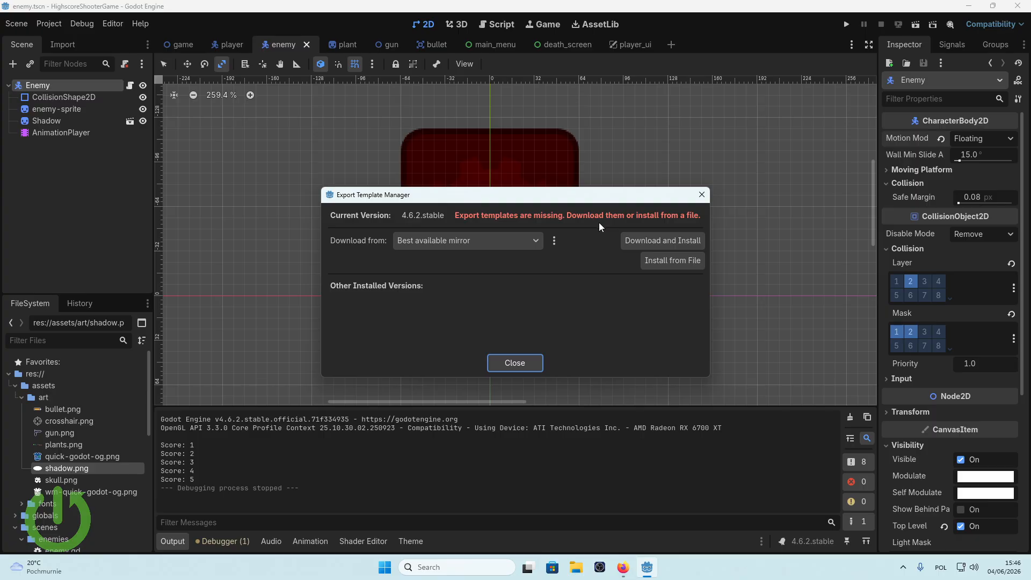
pyautogui.click(657, 240)
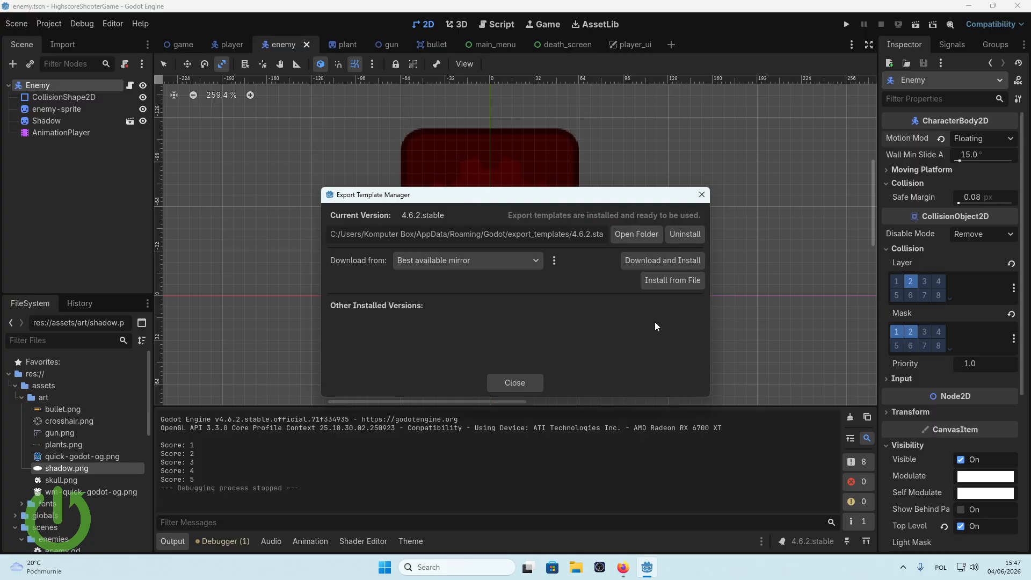
# Step: Close the template manager, reopen the project's export settings and enable Embed PCK for the Windows Desktop preset
pyautogui.click(515, 382)
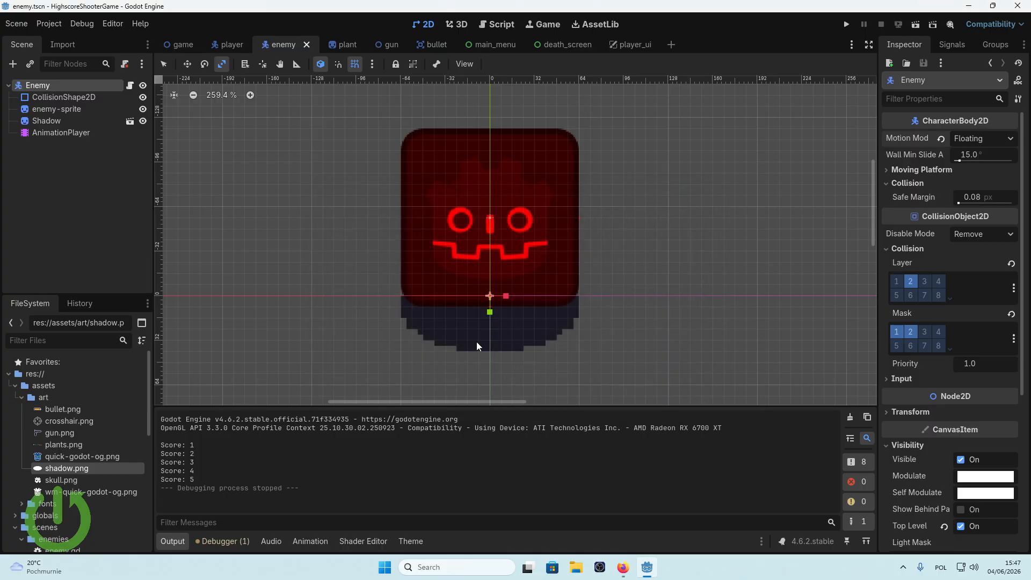
pyautogui.click(49, 24)
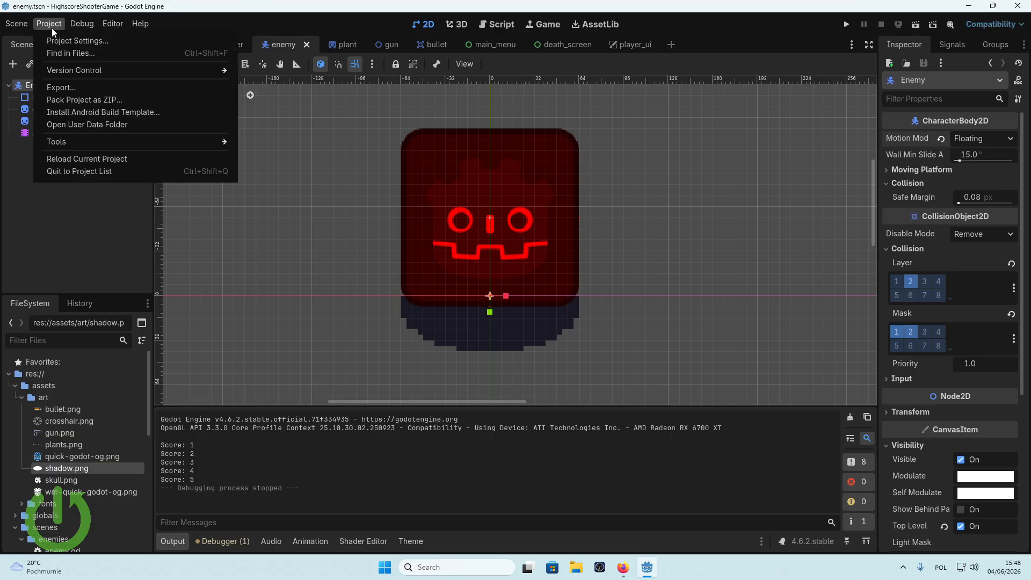
pyautogui.click(69, 90)
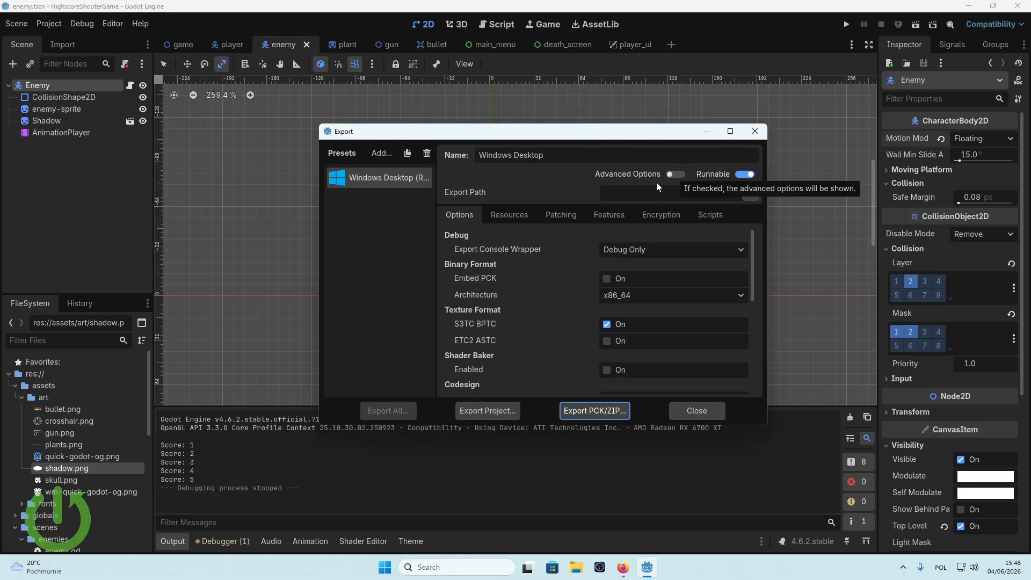
pyautogui.click(607, 279)
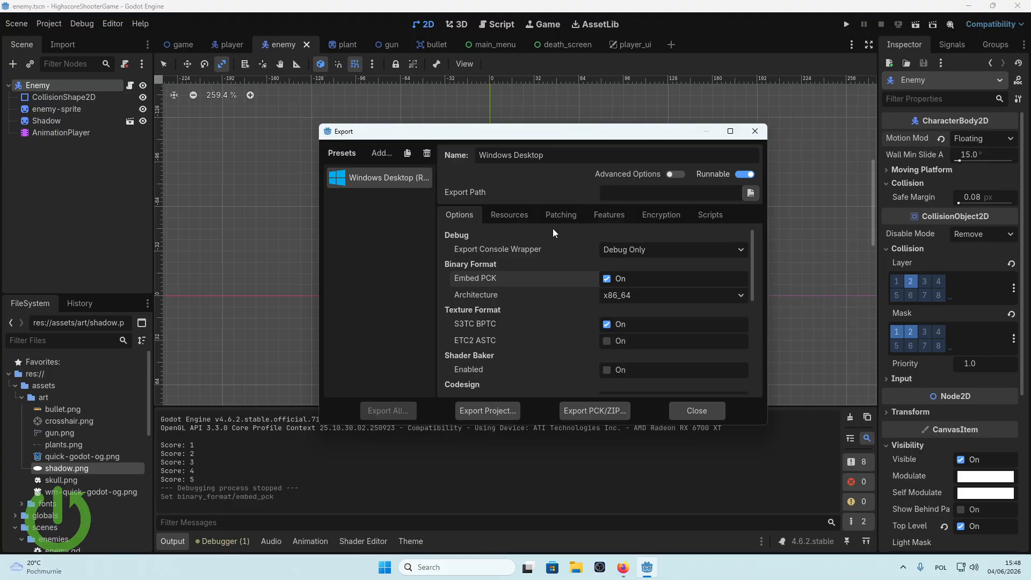
# Step: Set the Windows Desktop preset's application icon to wm-quick-godot-og.png from res://assets/art
pyautogui.scroll(-5, 604, 255)
pyautogui.scroll(-3, 602, 259)
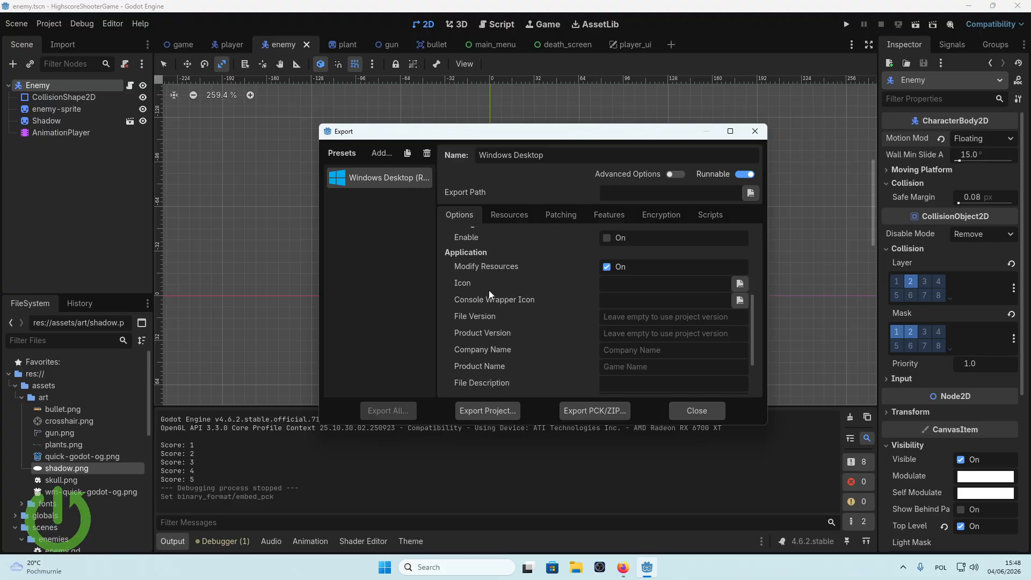
pyautogui.click(624, 283)
pyautogui.click(740, 283)
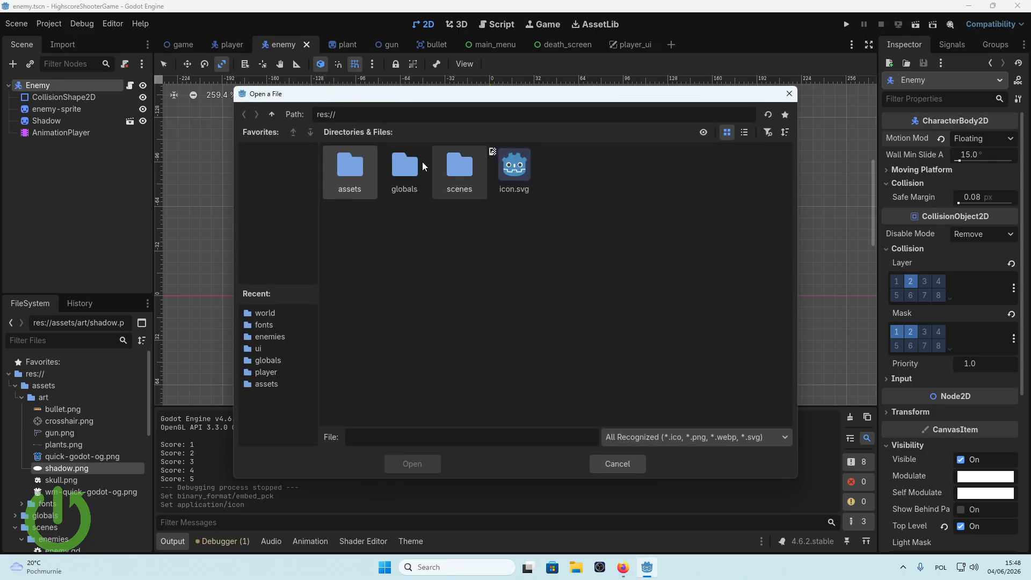
pyautogui.doubleClick(337, 171)
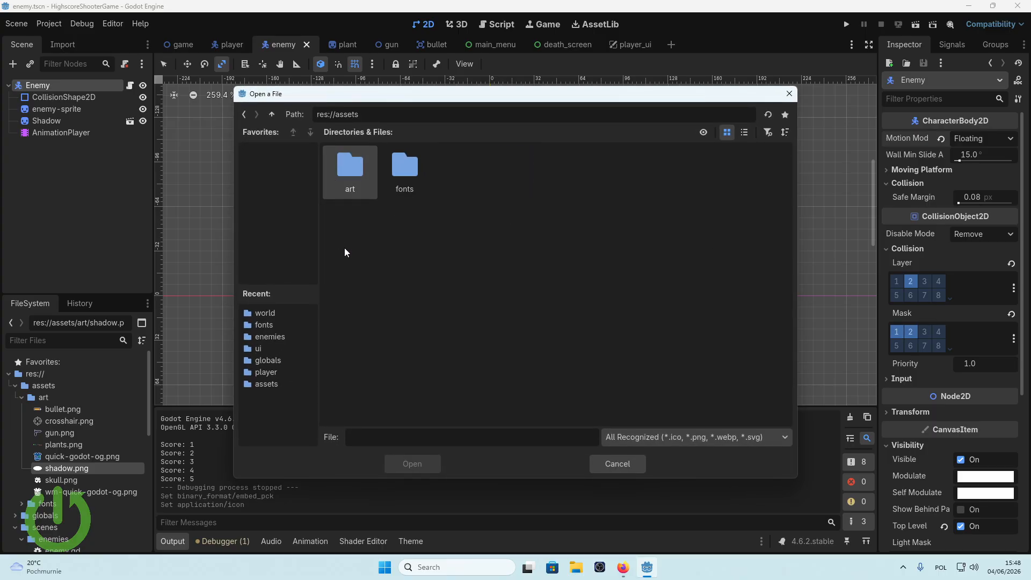
pyautogui.doubleClick(338, 171)
pyautogui.click(736, 177)
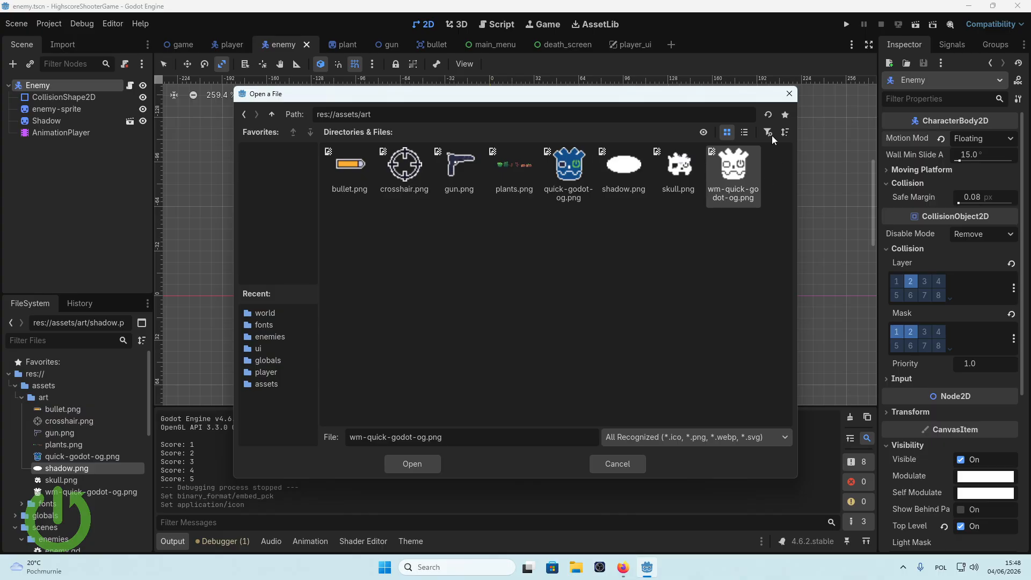
pyautogui.click(417, 462)
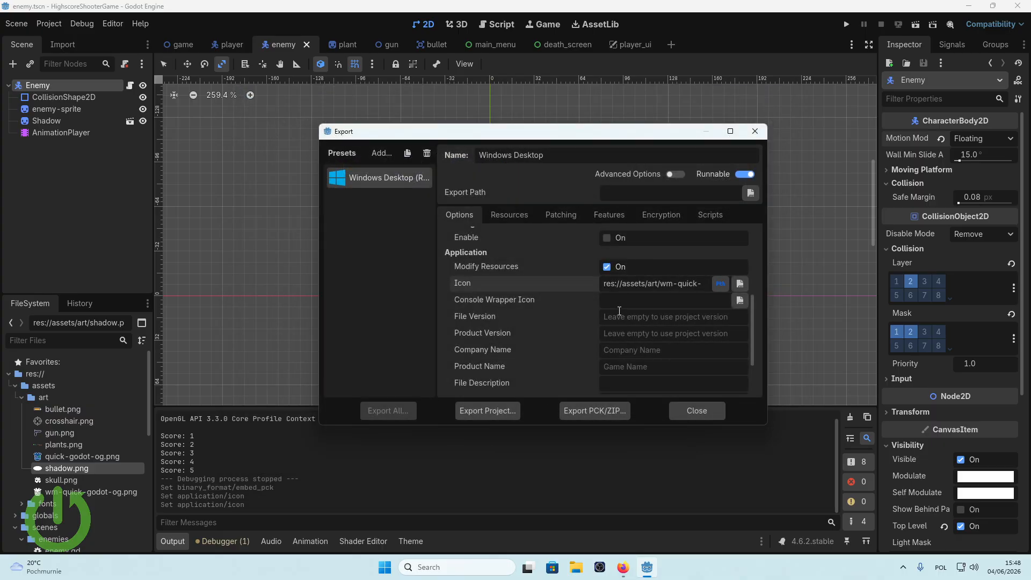
# Step: Set the preset's console wrapper icon to wm-quick-godot-og.png from res://assets/art
pyautogui.click(740, 300)
pyautogui.doubleClick(352, 169)
pyautogui.doubleClick(348, 172)
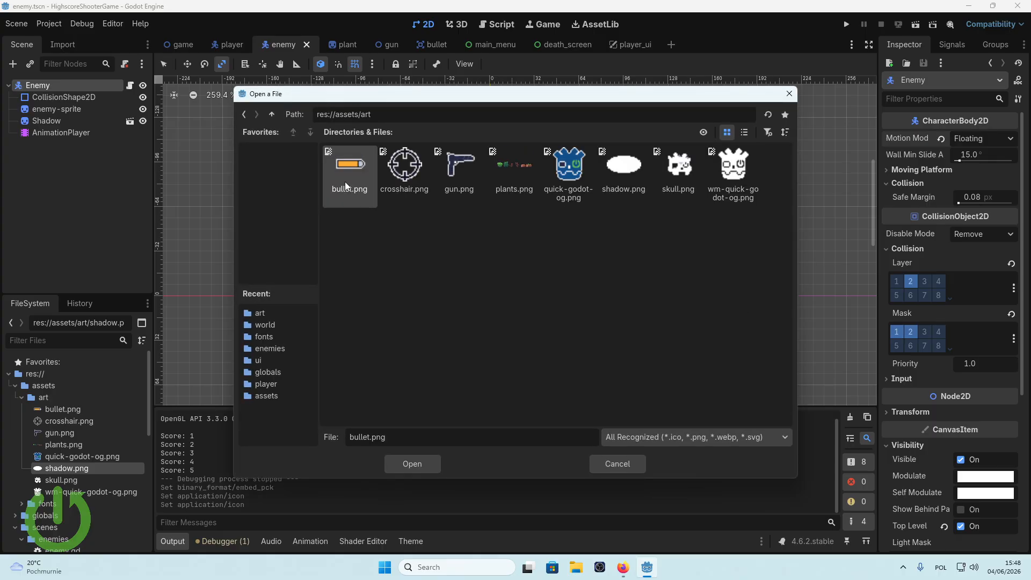
pyautogui.click(732, 173)
pyautogui.click(425, 465)
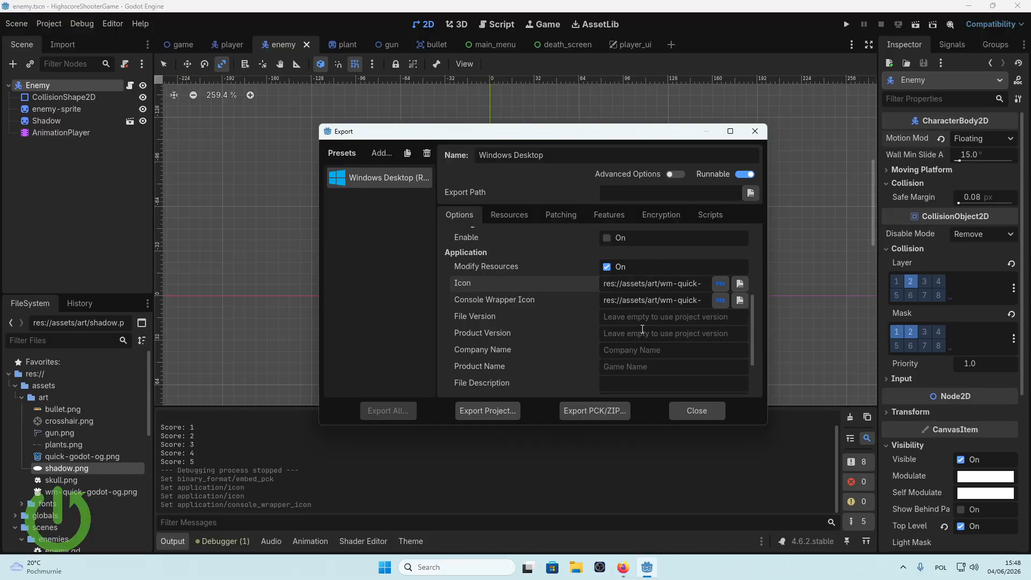
# Step: Set the export's product name to "Topdown Shooter Reset" and the company name to "Hard Reset Info"
pyautogui.scroll(-1, 612, 358)
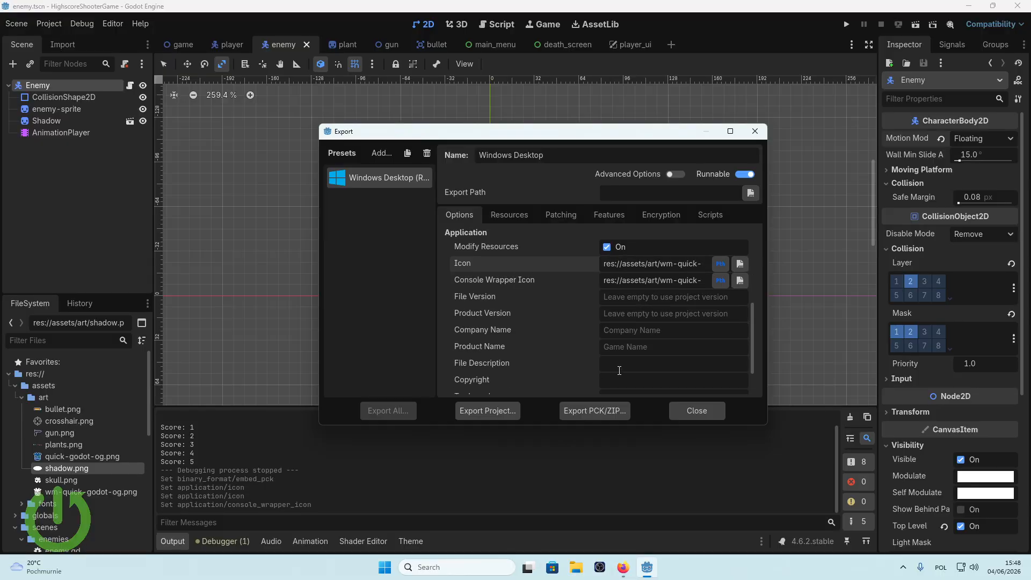
pyautogui.click(620, 351)
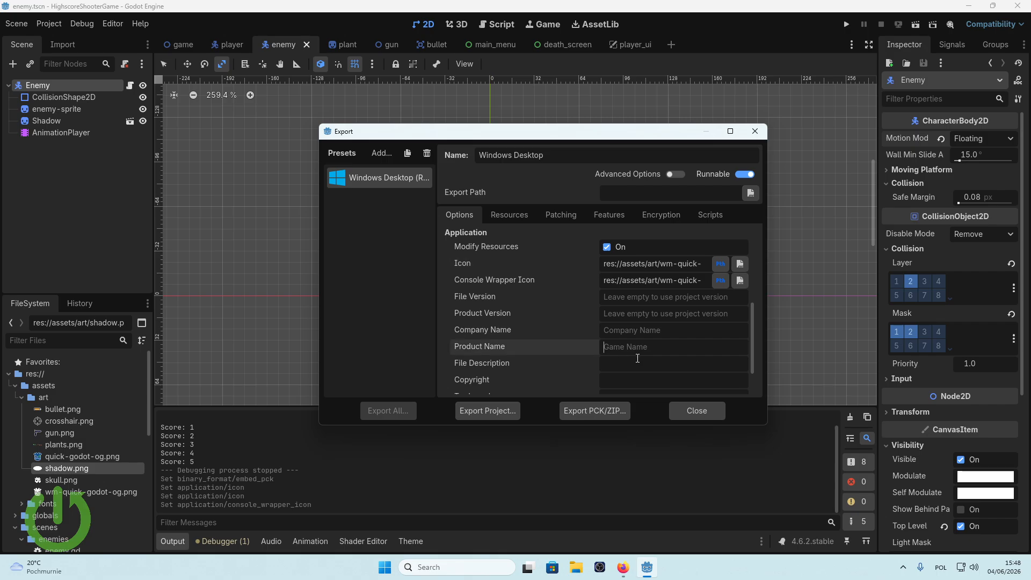
pyautogui.write('To')
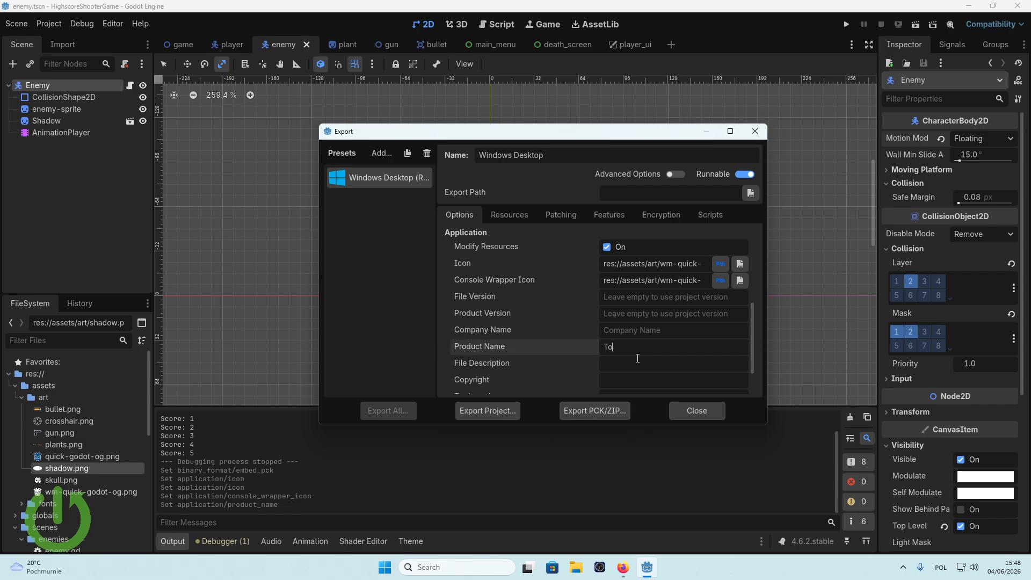
pyautogui.write('pdown Shooter Reset')
pyautogui.click(625, 331)
pyautogui.write('Har')
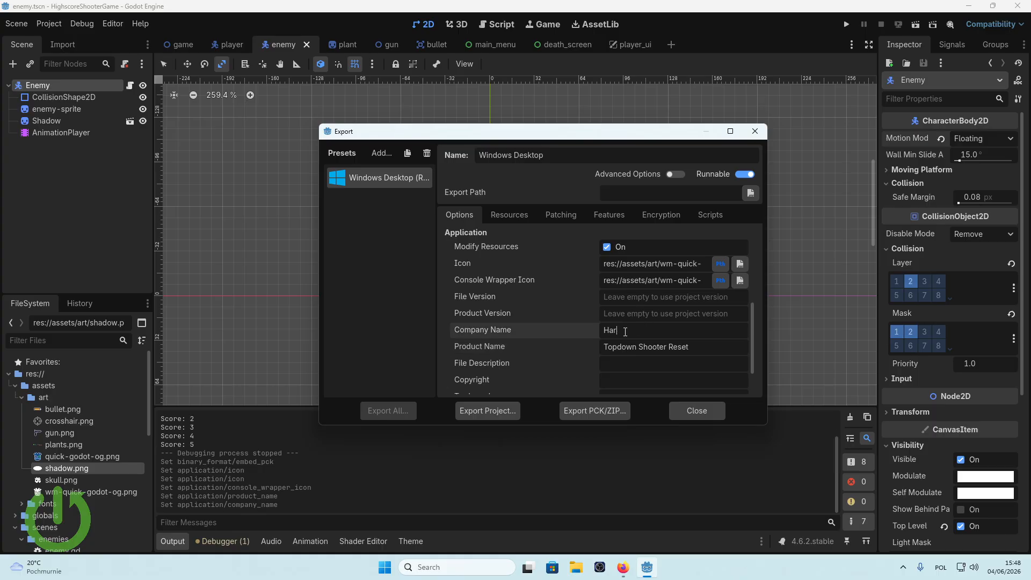
pyautogui.write('d Reset Info')
# Step: Set the export's file description to "Cool game"
pyautogui.scroll(-2, 626, 328)
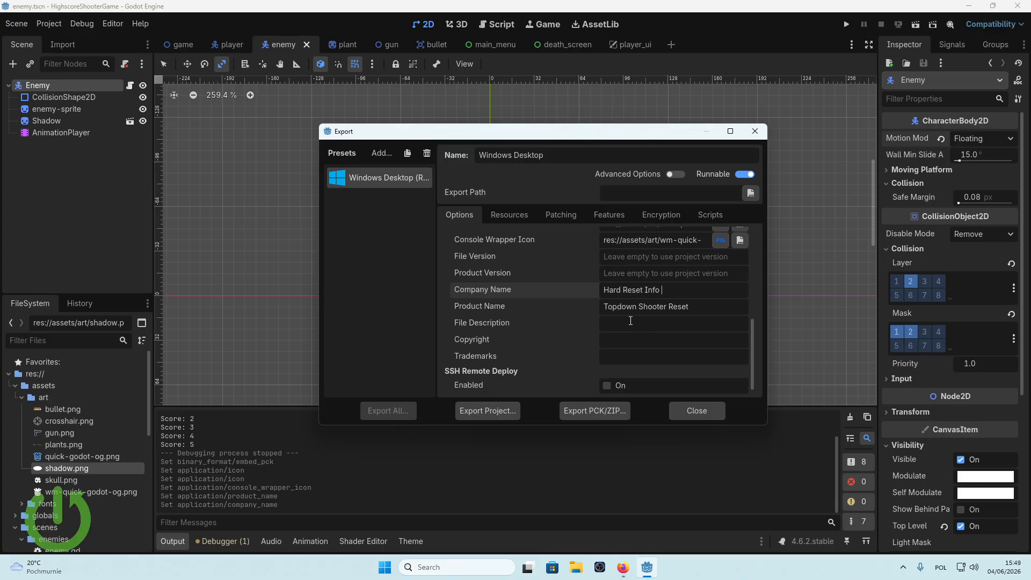
pyautogui.click(626, 323)
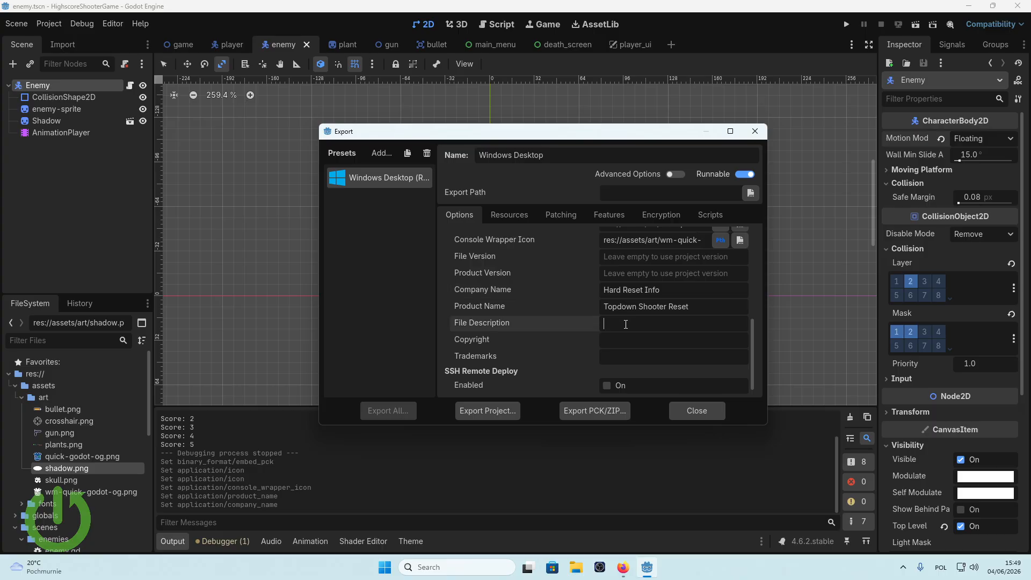
pyautogui.write('Cool game')
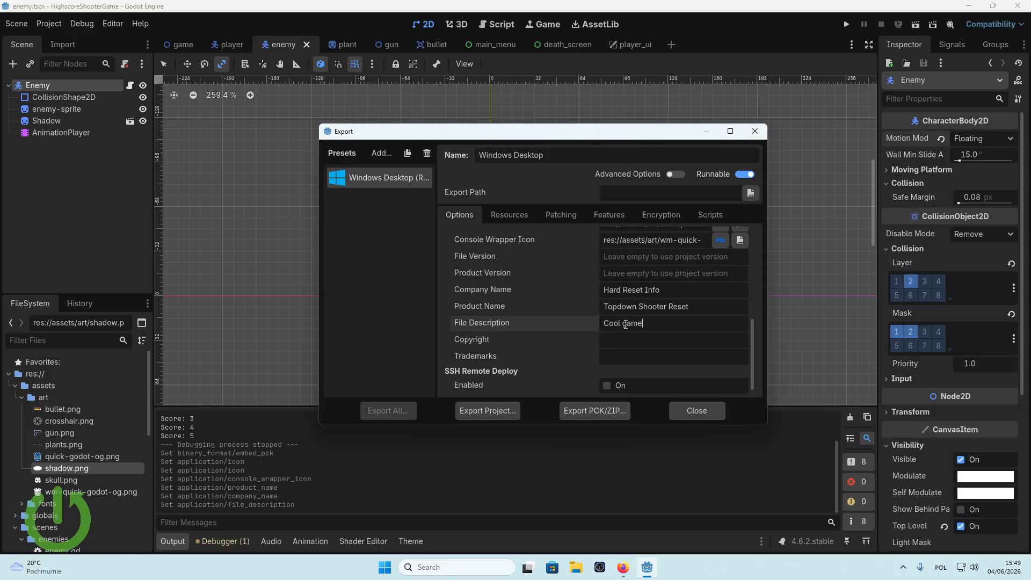
# Step: Export the project as HighscoreShooterGame.exe to the Documents folder with Export With Debug turned off
pyautogui.click(492, 407)
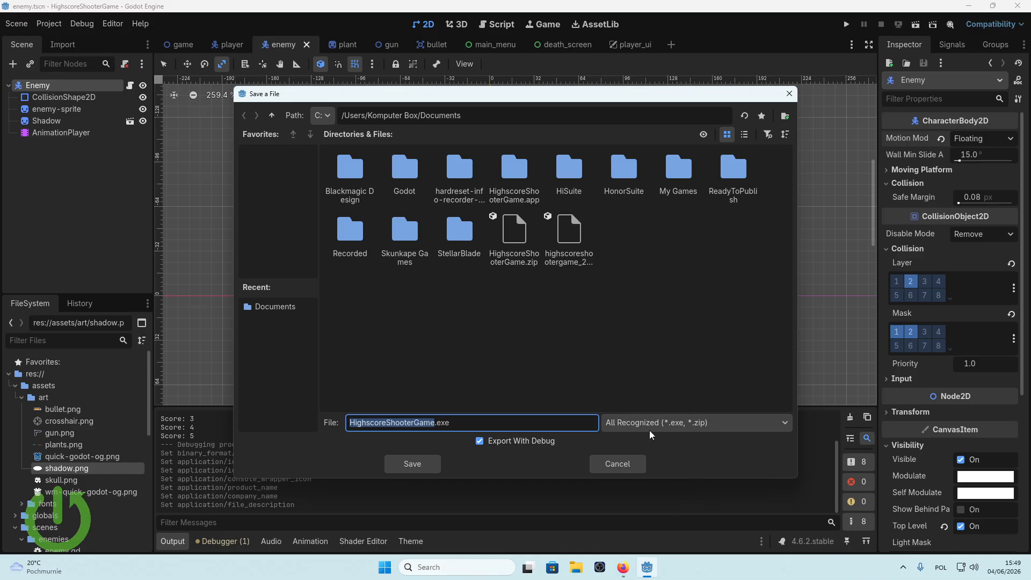
pyautogui.click(480, 441)
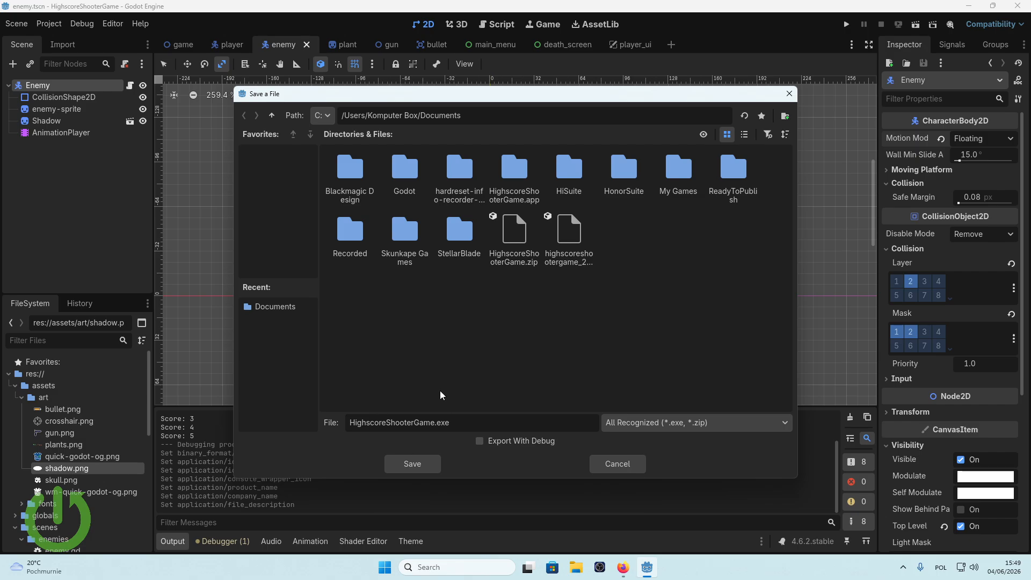
pyautogui.click(417, 469)
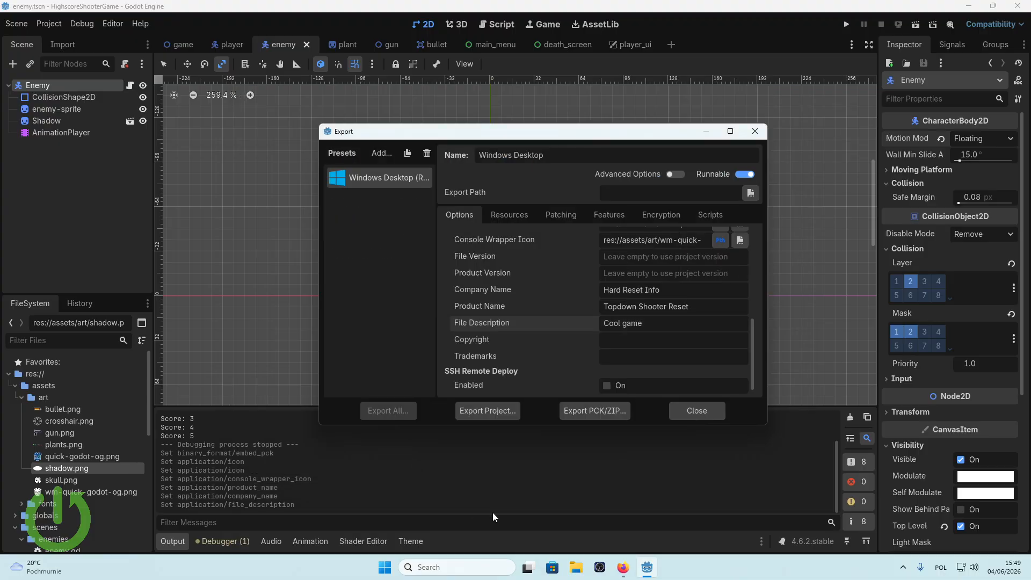
# Step: Launch HighscoreShooterGame.exe from the Documents folder in File Explorer and maximize the game window
pyautogui.click(576, 567)
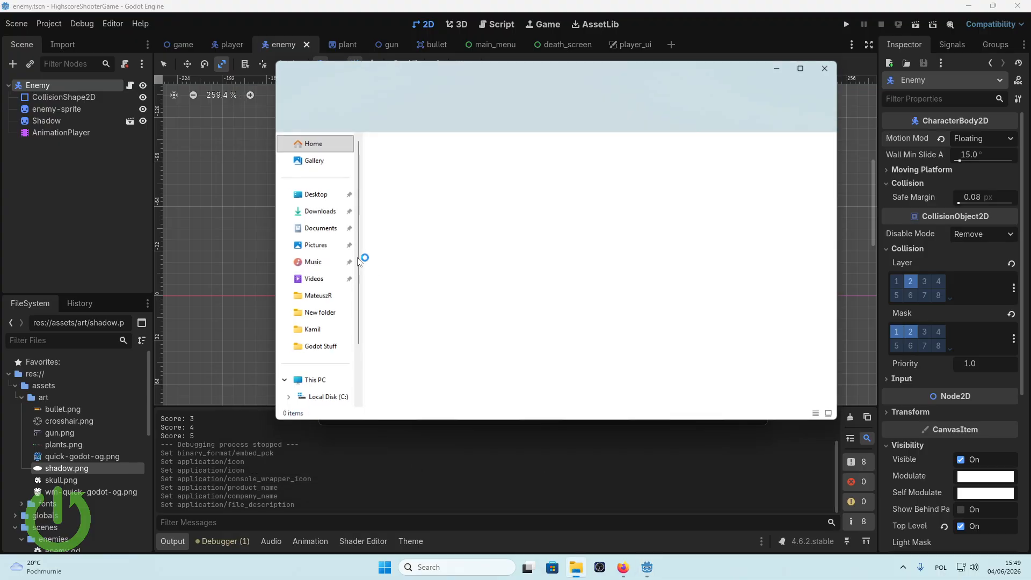
pyautogui.click(335, 230)
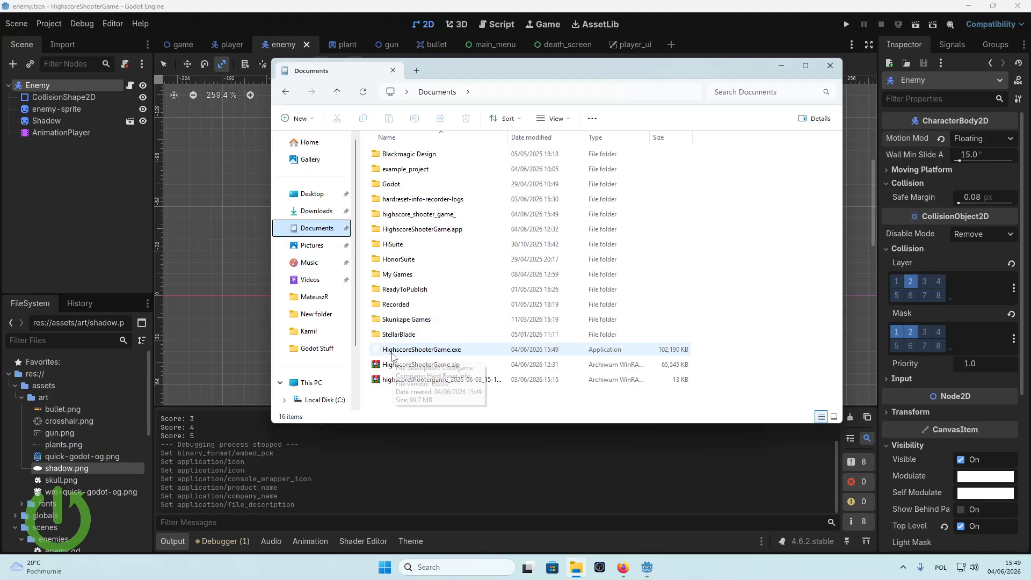
pyautogui.doubleClick(379, 350)
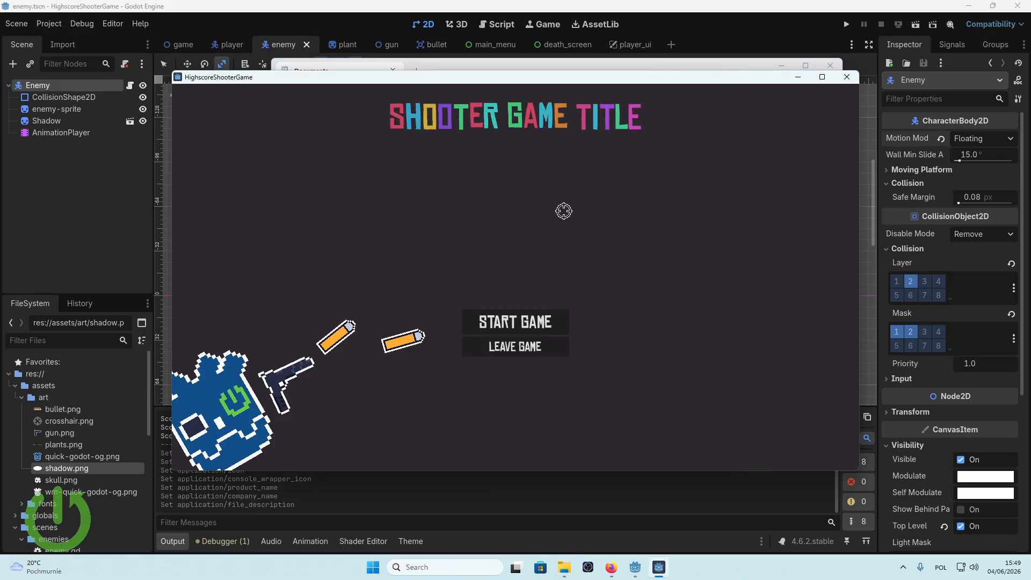
pyautogui.moveTo(468, 75); pyautogui.dragTo(450, 88)
pyautogui.click(804, 91)
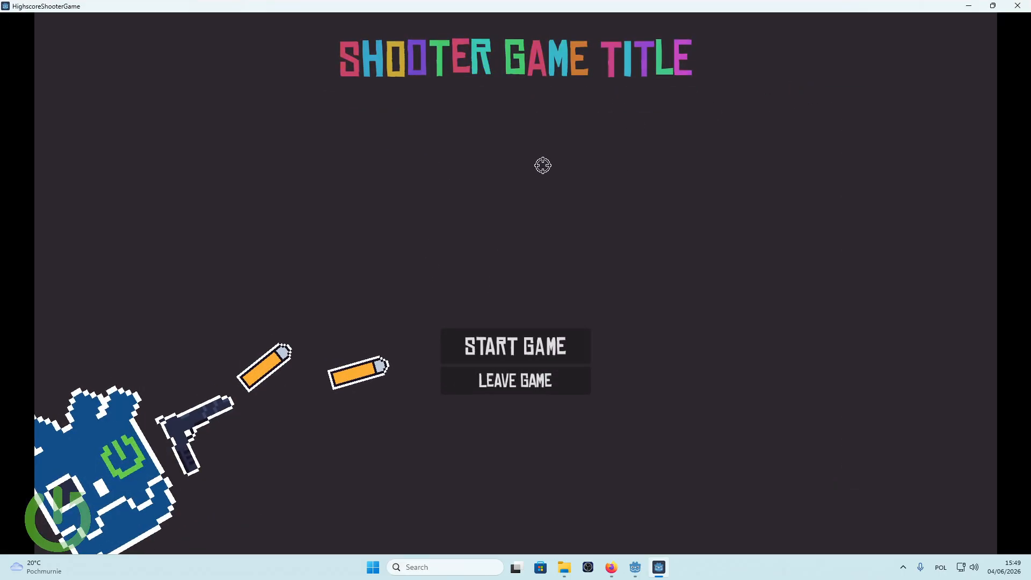
# Step: Start a game in the exported build and test moving the player around the plants while shooting the approaching enemies
pyautogui.click(516, 347)
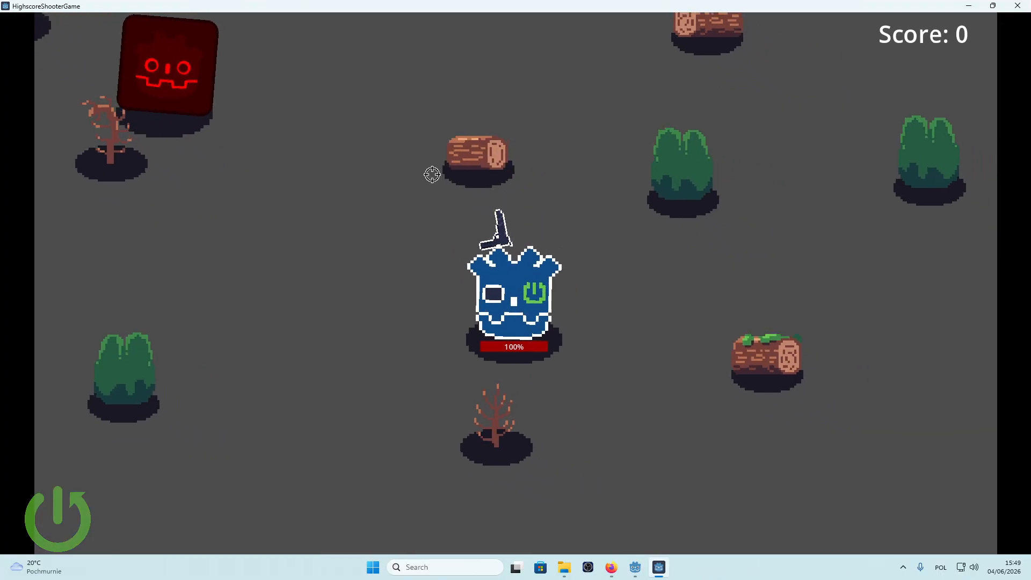
pyautogui.press('w')
pyautogui.press('a')
pyautogui.press('d')
pyautogui.moveTo(280, 245)
pyautogui.mouseDown()
pyautogui.moveTo(292, 214)
pyautogui.moveTo(302, 215)
pyautogui.mouseUp()
pyautogui.press('s')
pyautogui.press('a')
pyautogui.press('w')
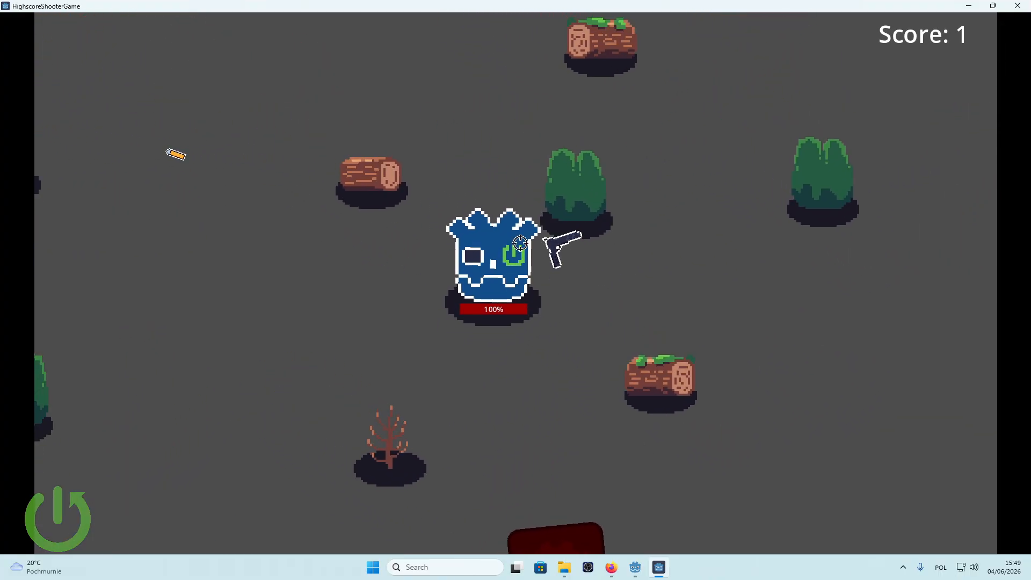
pyautogui.press('s')
pyautogui.click(691, 472)
pyautogui.press('w')
pyautogui.click(773, 370)
pyautogui.press('d')
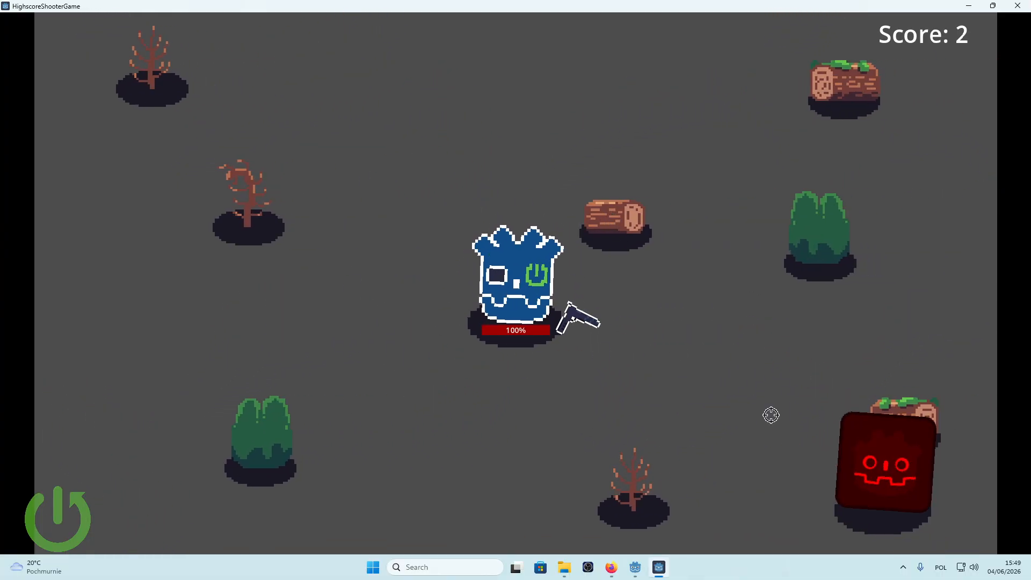
pyautogui.click(829, 419)
pyautogui.press('a')
pyautogui.press('w')
pyautogui.press('d')
pyautogui.press('s')
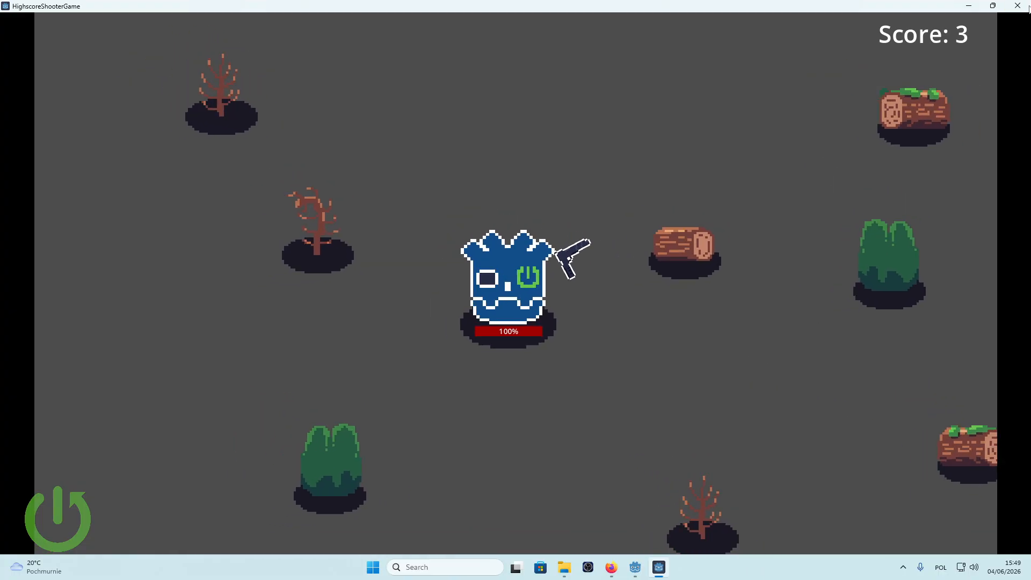
# Step: Close the exported game, the File Explorer window and the Export dialog
pyautogui.click(1028, 8)
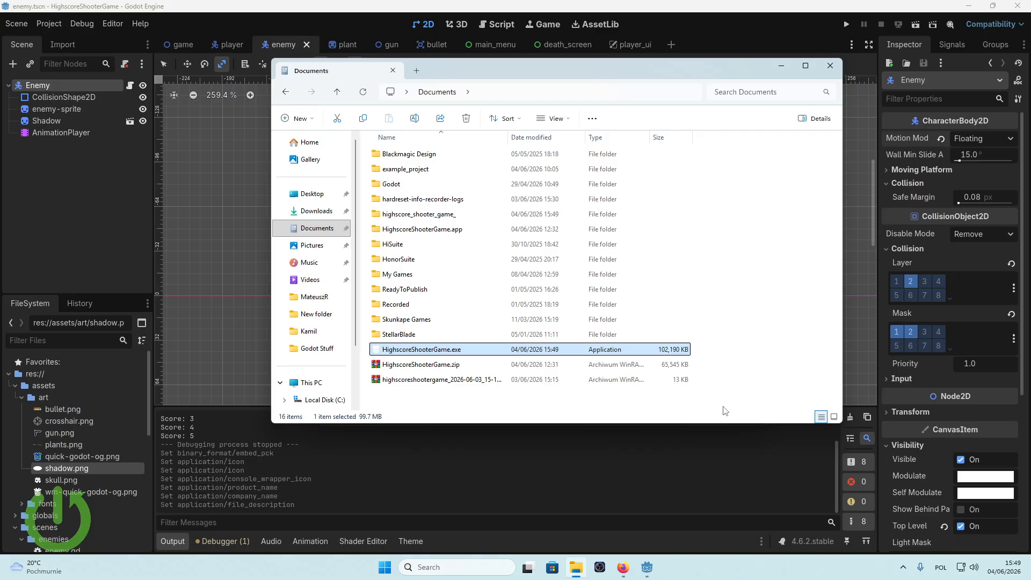
pyautogui.click(830, 65)
pyautogui.click(755, 132)
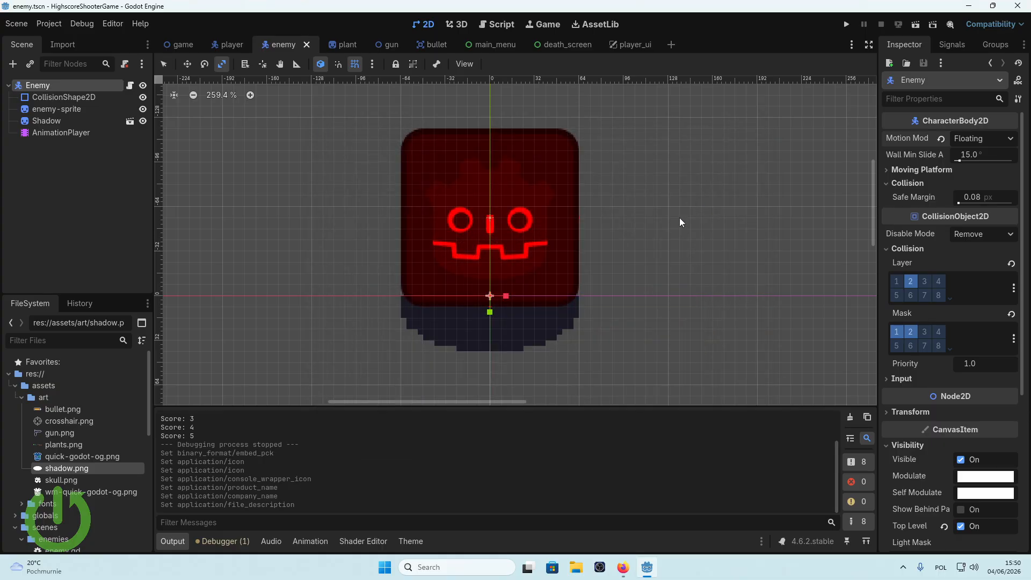
# Step: Open the enemy_spawner.gd script and examine its variable declarations, placing the text cursor at the enemies_spawned value
pyautogui.scroll(-3, 517, 196)
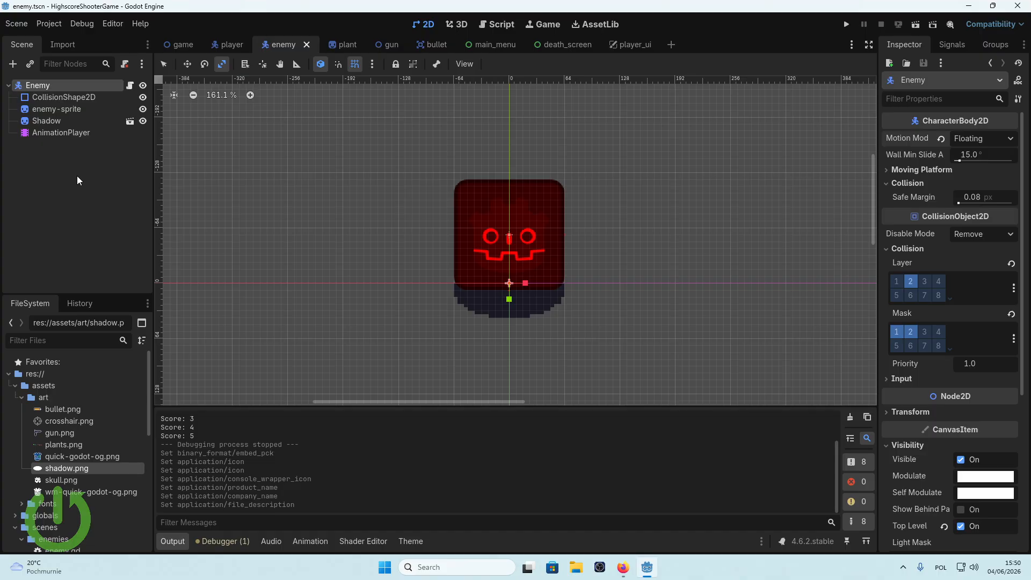
pyautogui.click(497, 24)
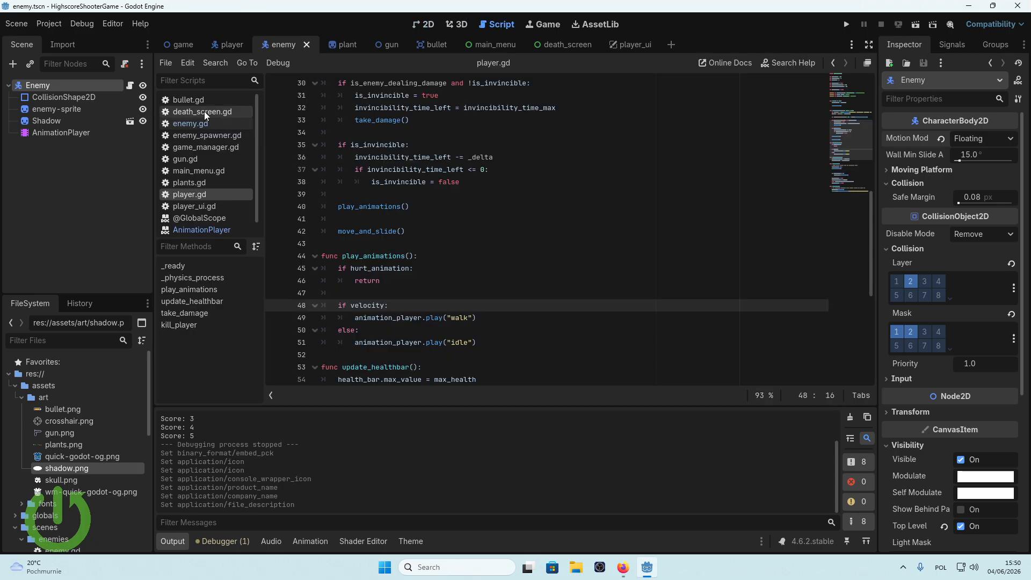
pyautogui.click(207, 136)
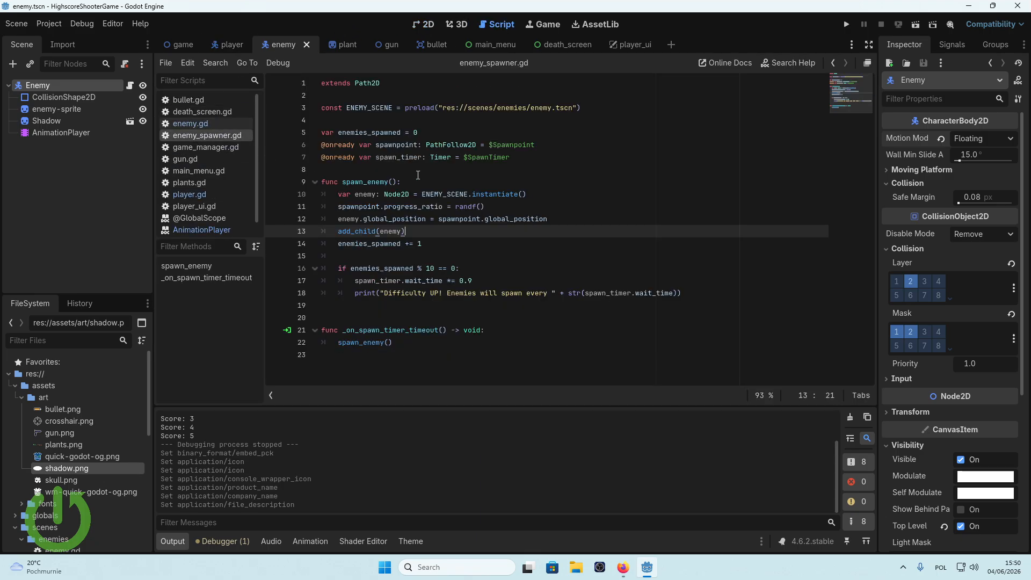
pyautogui.click(534, 157)
pyautogui.click(413, 128)
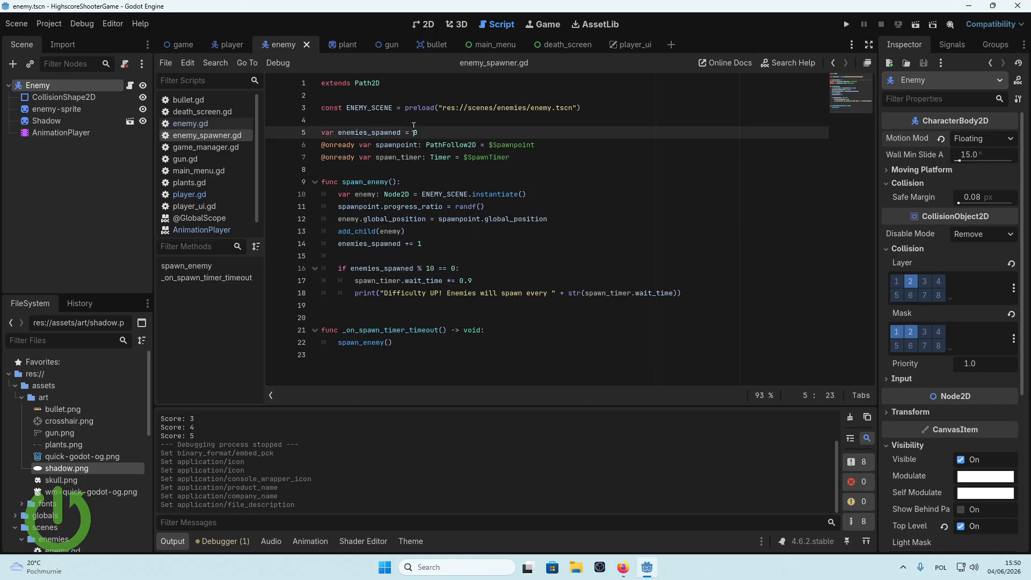
# Step: Insert a blank line after the ENEMY_SCENE constant in enemy_spawner.gd and save the script
pyautogui.click(414, 123)
pyautogui.moveTo(347, 108); pyautogui.dragTo(393, 108)
pyautogui.click(400, 121)
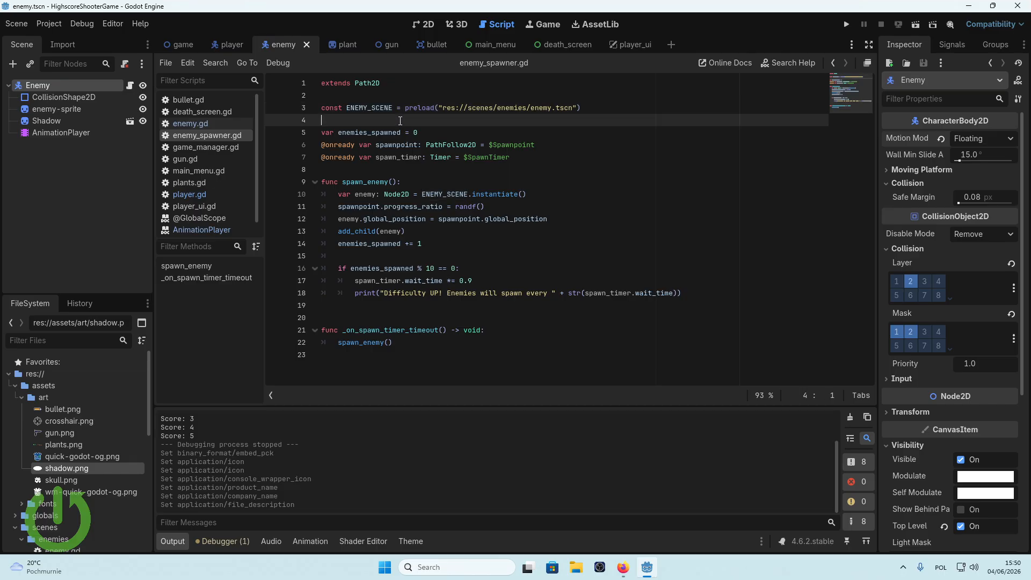
pyautogui.press('Return')
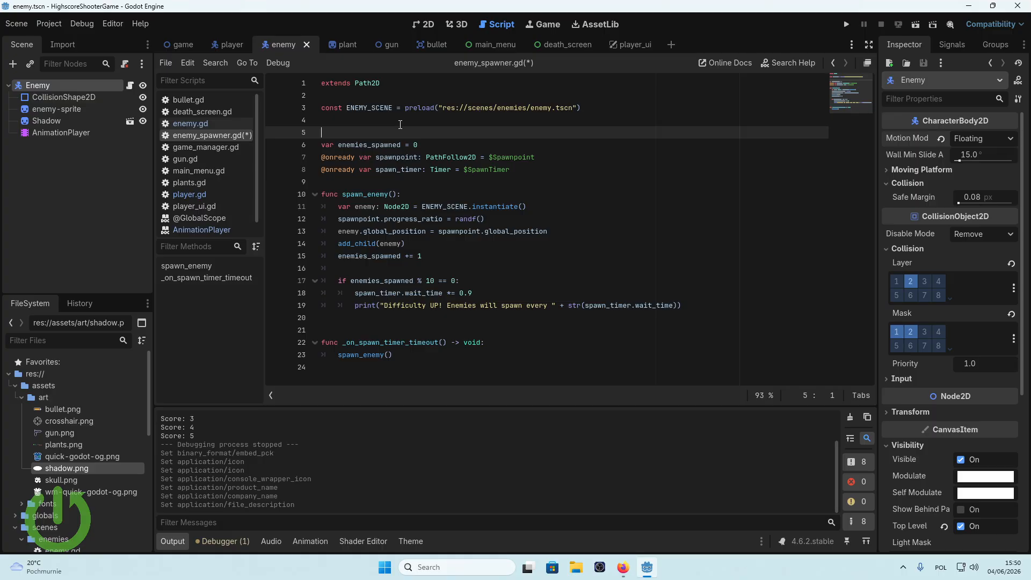
pyautogui.moveTo(447, 207); pyautogui.dragTo(366, 206)
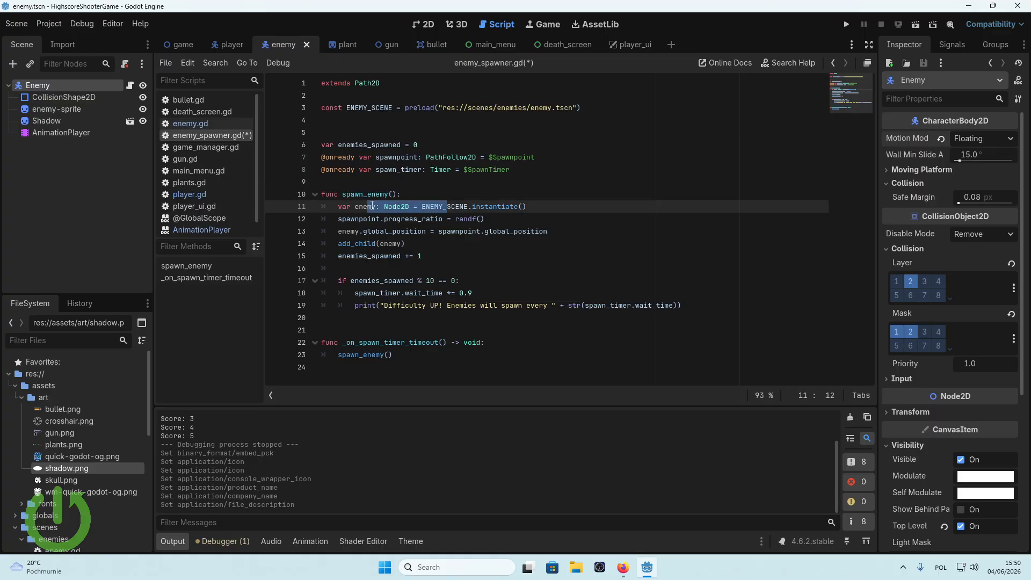
pyautogui.hotkey('ctrl', 's')
pyautogui.click(671, 45)
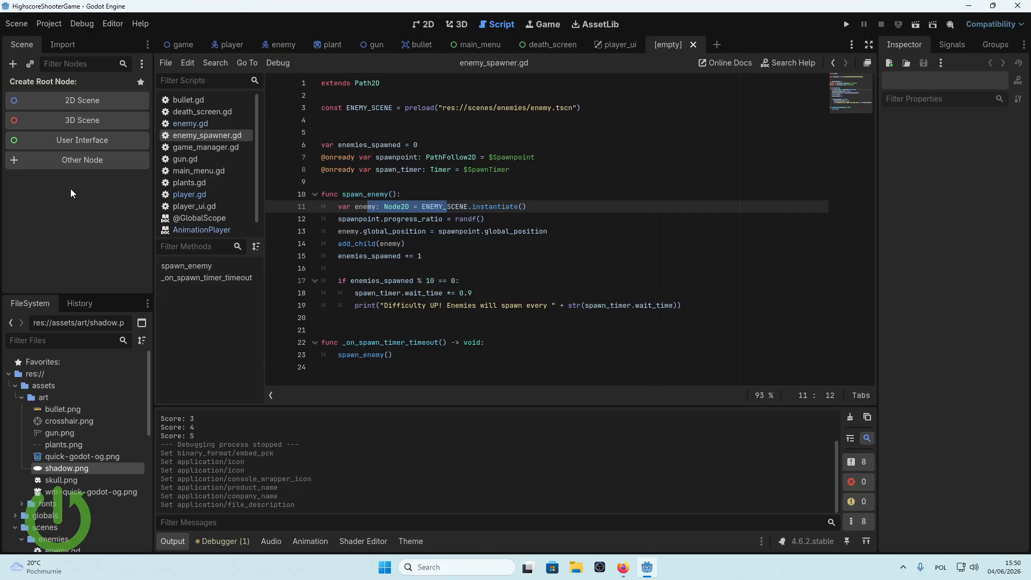
pyautogui.click(693, 44)
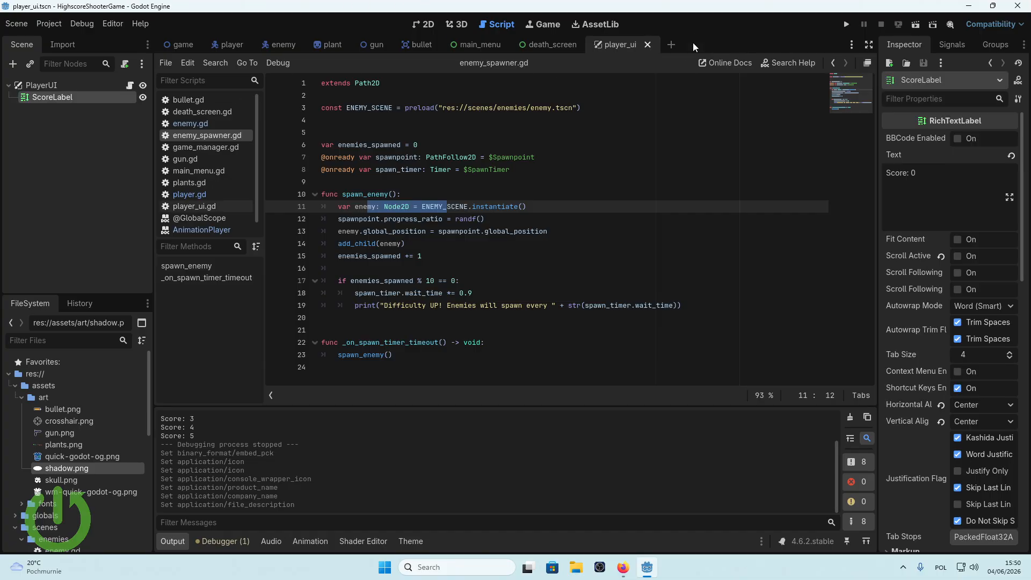
pyautogui.click(477, 245)
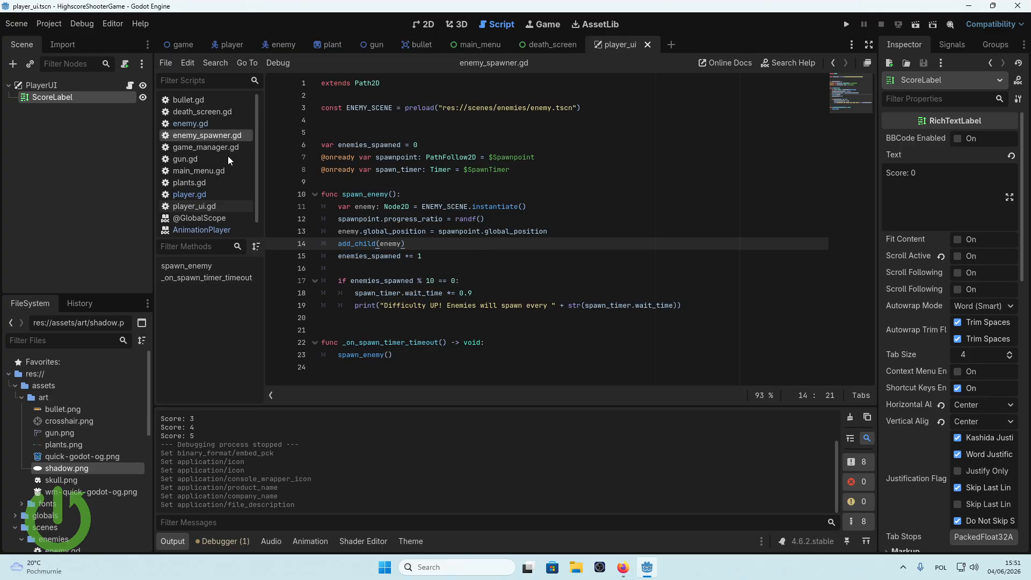
# Step: Examine the player and enemy scenes in the 2D view, comparing their sprites and collision shapes
pyautogui.click(424, 24)
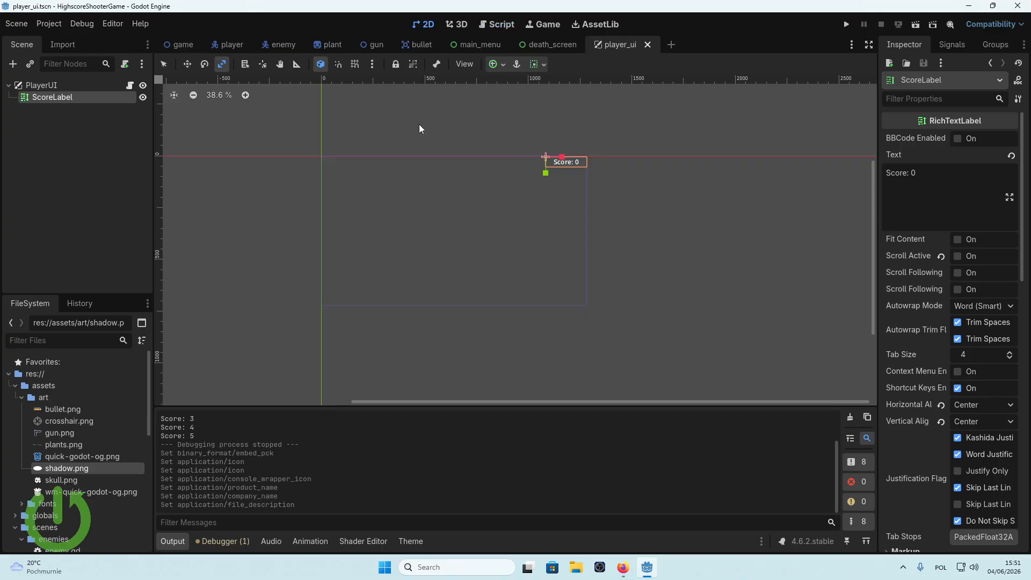
pyautogui.click(232, 45)
pyautogui.scroll(5, 457, 296)
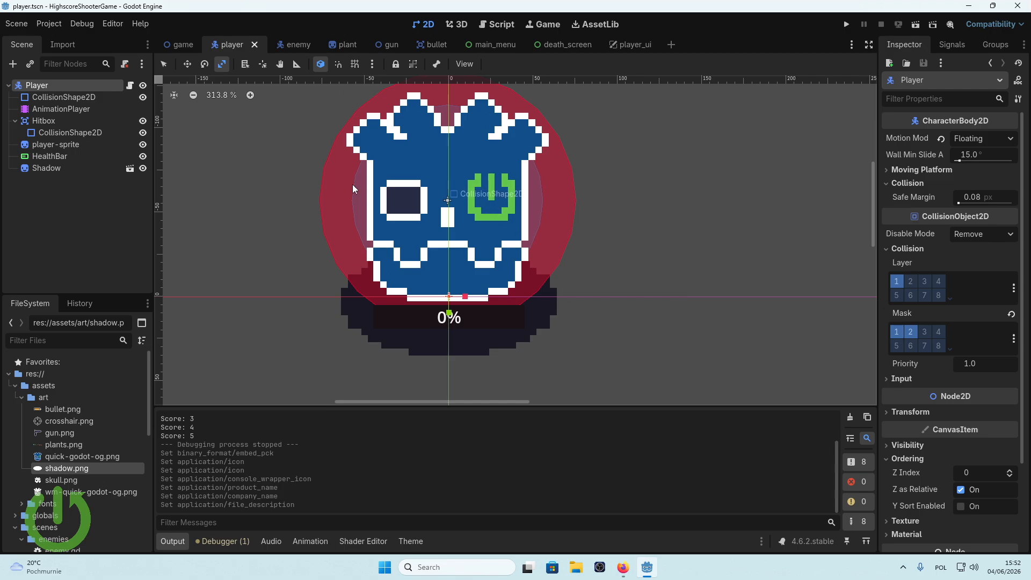
pyautogui.click(297, 43)
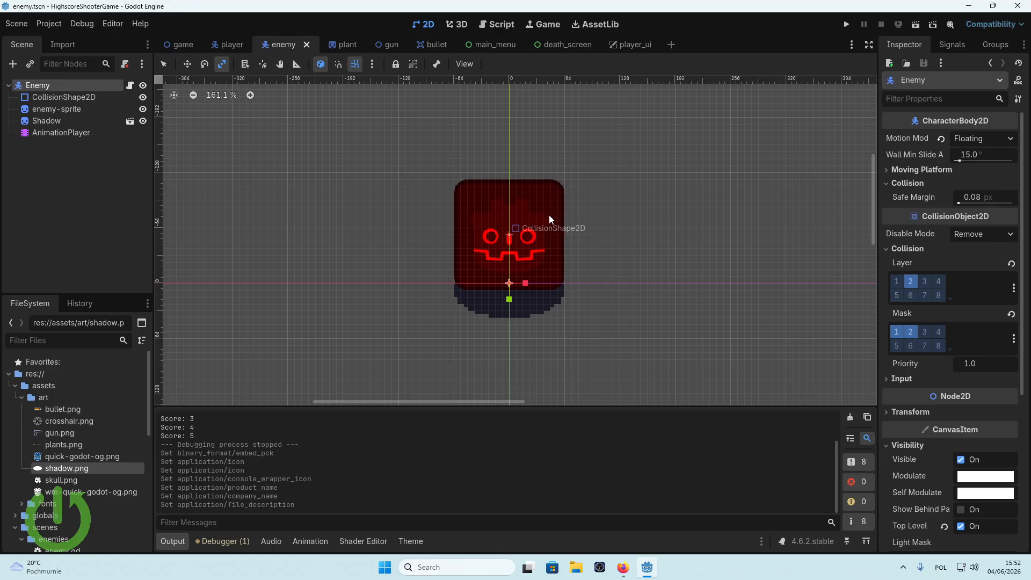
pyautogui.click(232, 44)
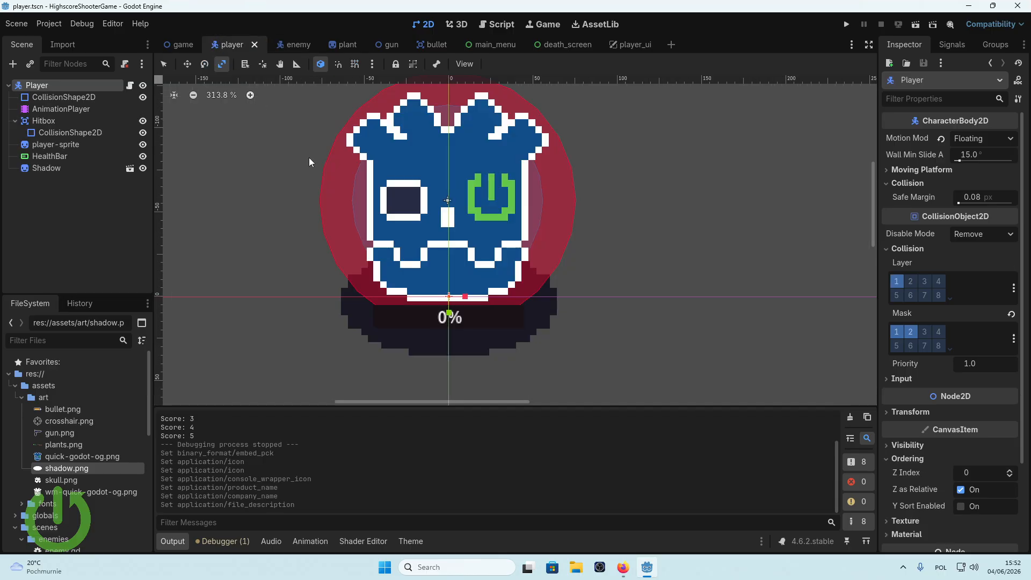
pyautogui.scroll(-3, 483, 199)
pyautogui.scroll(4, 415, 168)
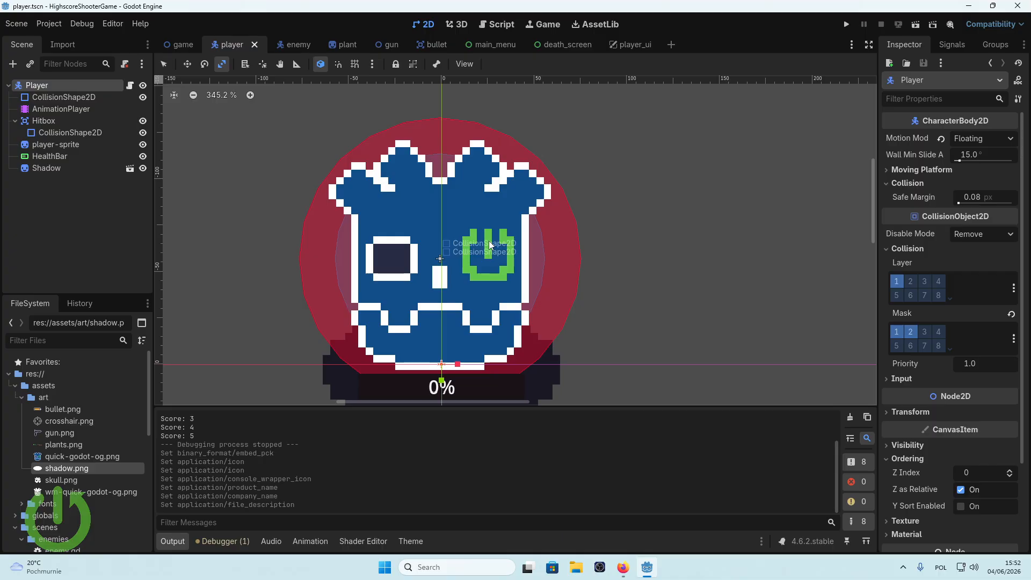
# Step: Try adding icon.svg as a node over the player's sprite in the player scene, and undo the node creation
pyautogui.scroll(-6, 56, 456)
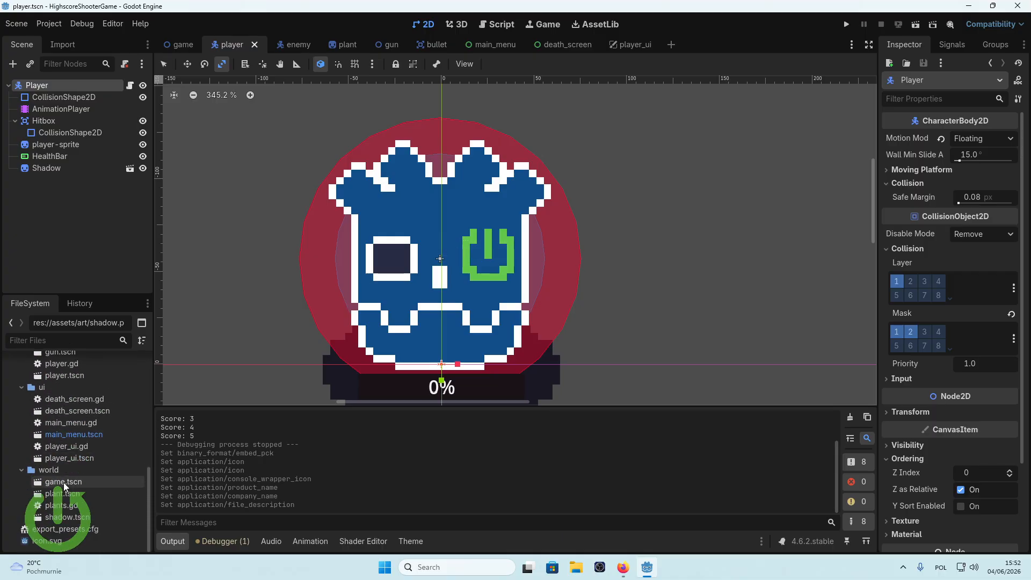
pyautogui.moveTo(45, 541); pyautogui.dragTo(439, 247)
pyautogui.hotkey('ctrl', 'z')
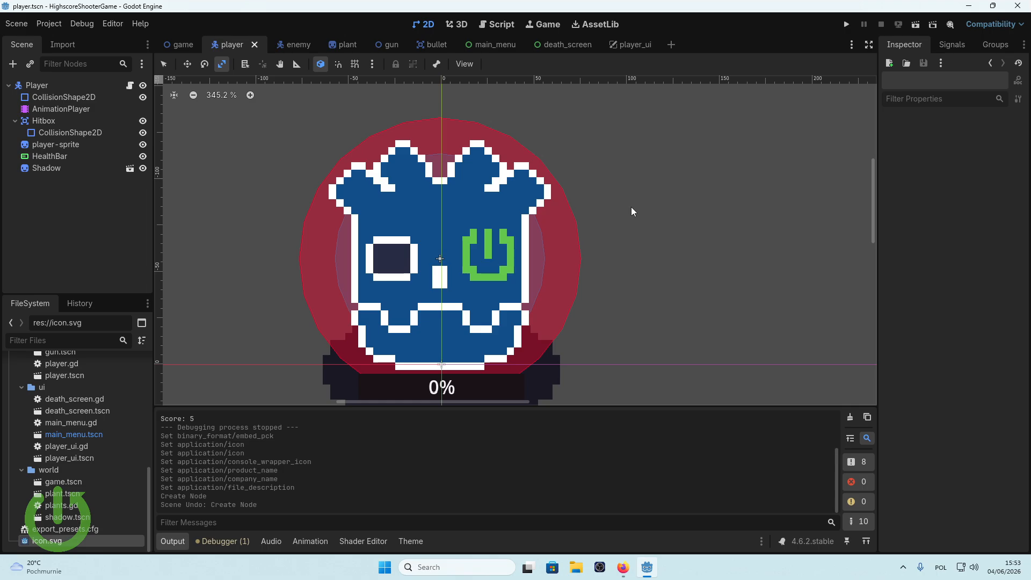
# Step: Open the bullet.gd script and examine the comment about creating an explosion in the destroy_bullet function
pyautogui.click(496, 24)
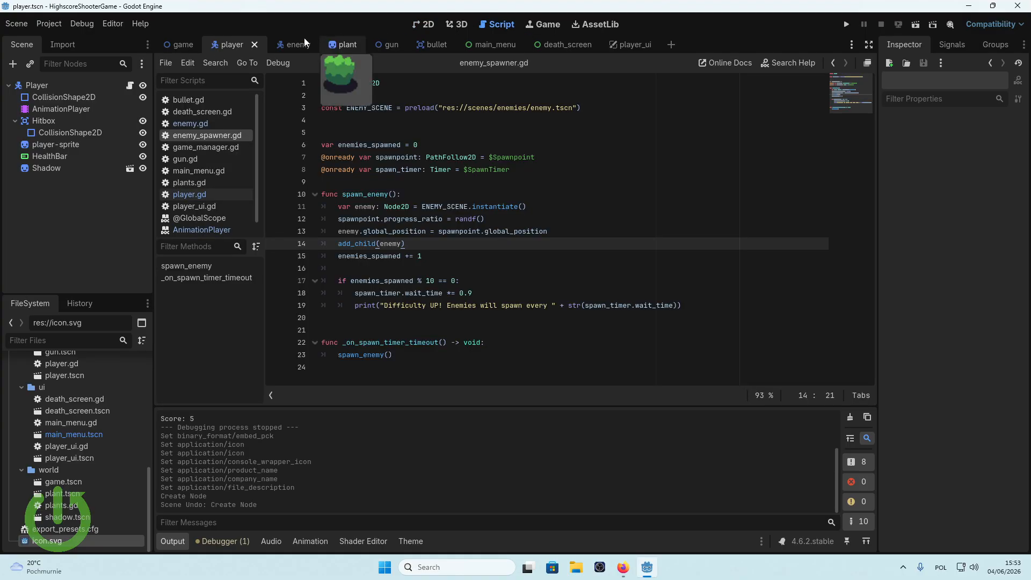
pyautogui.click(191, 100)
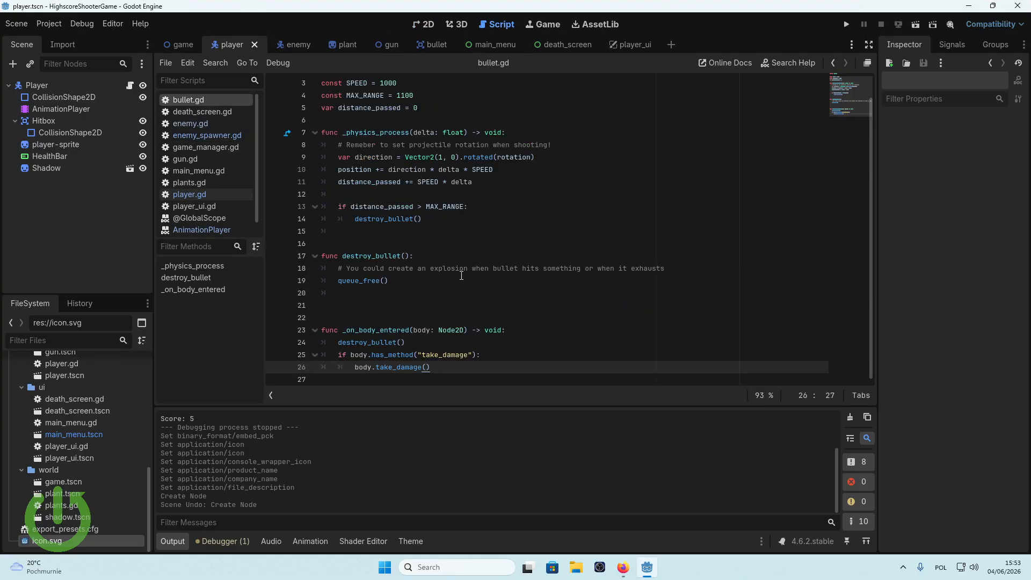
pyautogui.moveTo(338, 269); pyautogui.dragTo(680, 269)
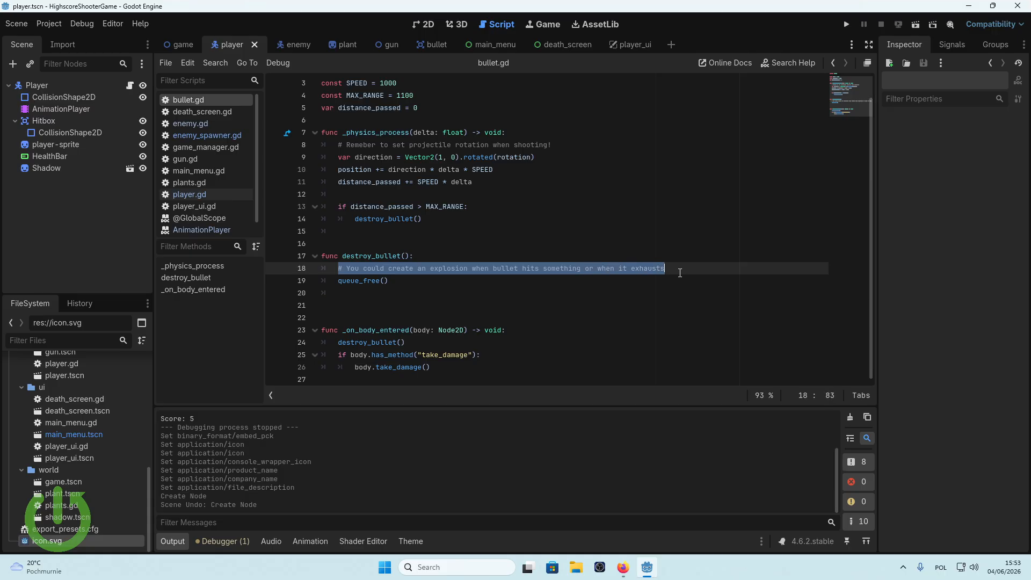
pyautogui.click(679, 272)
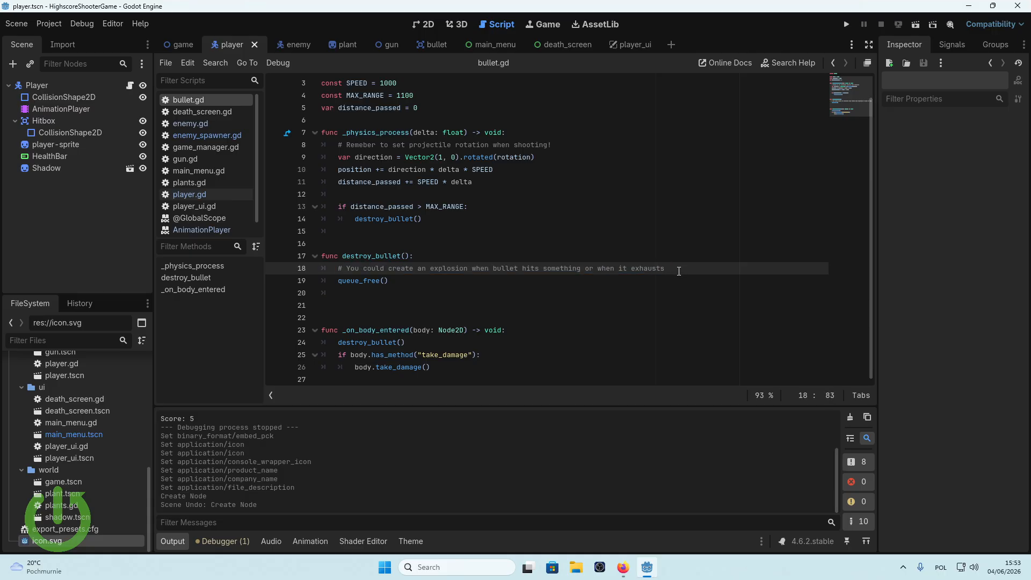